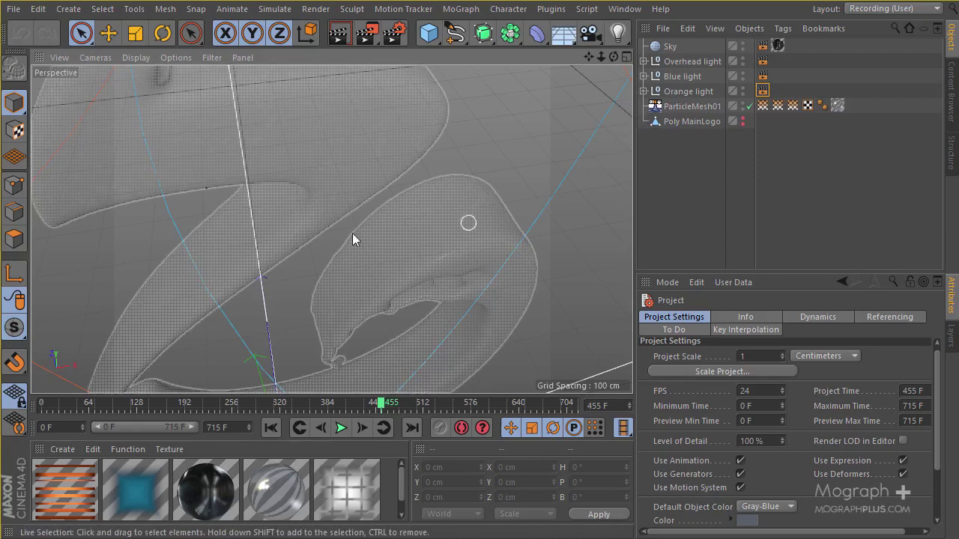
Step: Group the Sky and the three lights under a new null named Lighting
click(678, 92)
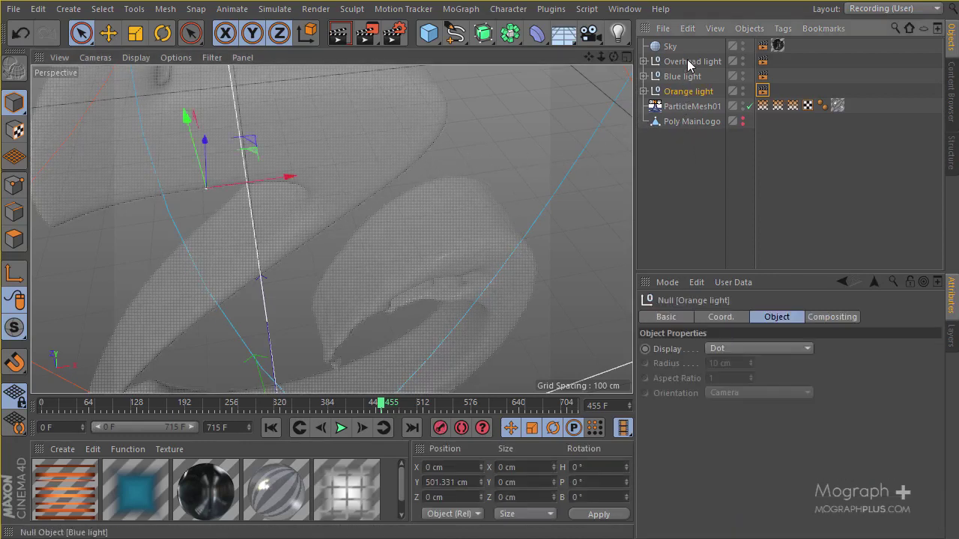
click(679, 49)
click(672, 49)
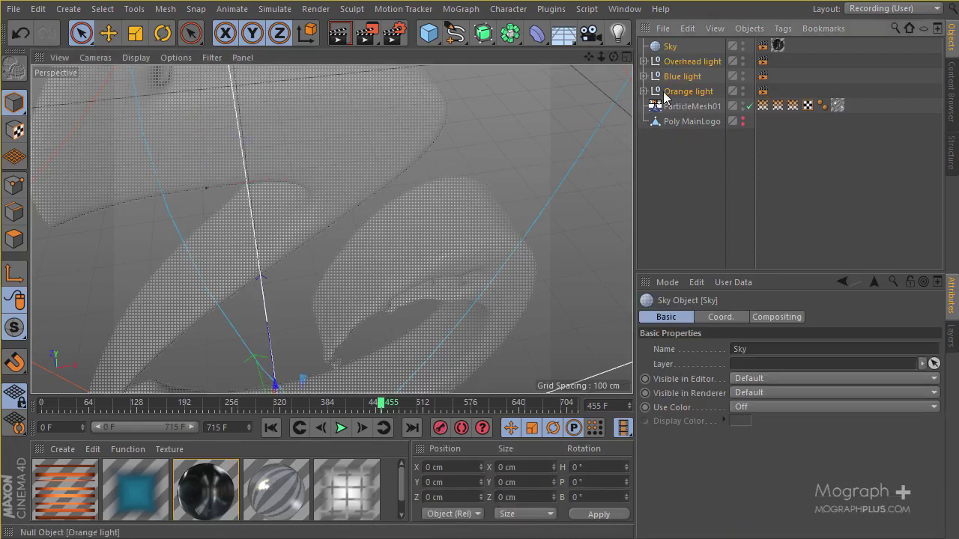
shift+click(665, 91)
key(alt+g)
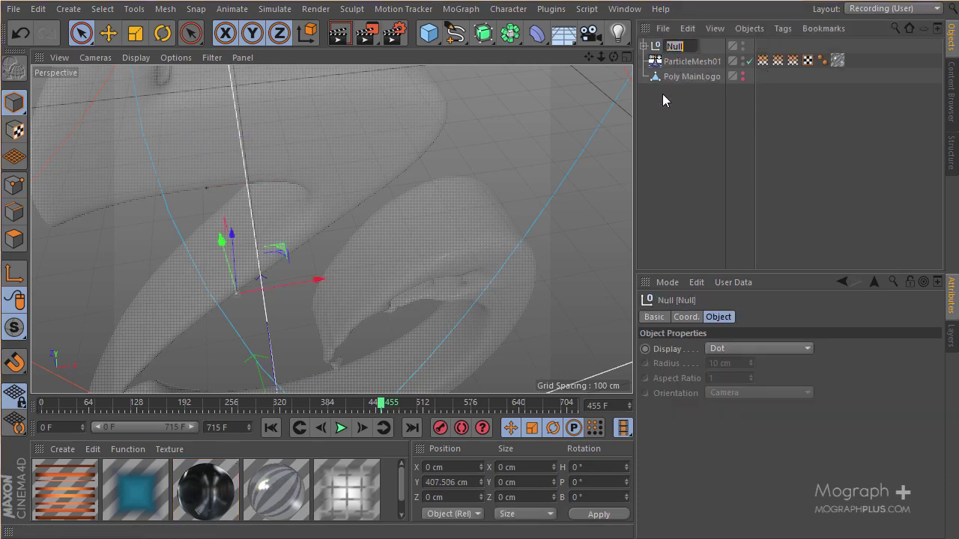
text(Lightsing)
key(Return)
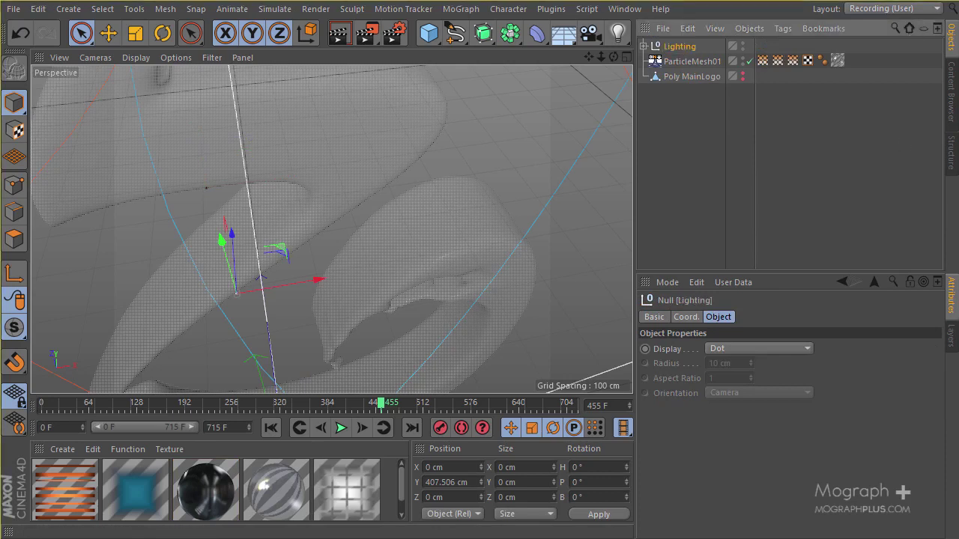
Step: Create a pink layer named Lighting and assign the Lighting null to it
click(952, 334)
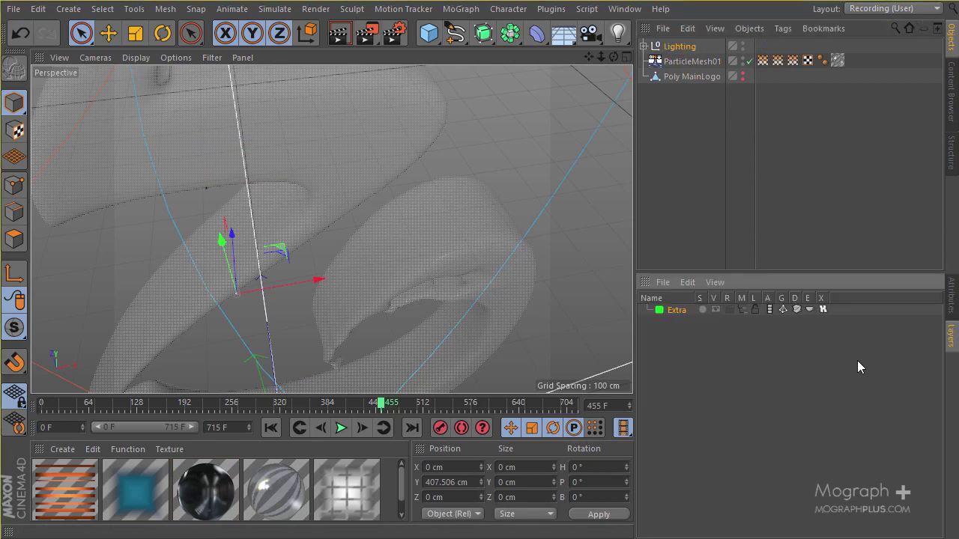
double_click(743, 335)
double_click(679, 321)
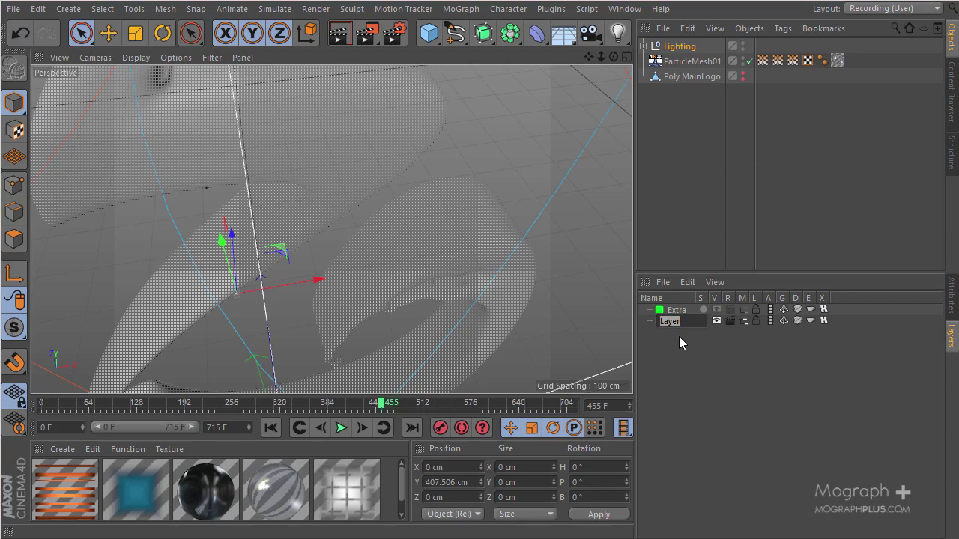
text(Lighting)
key(Return)
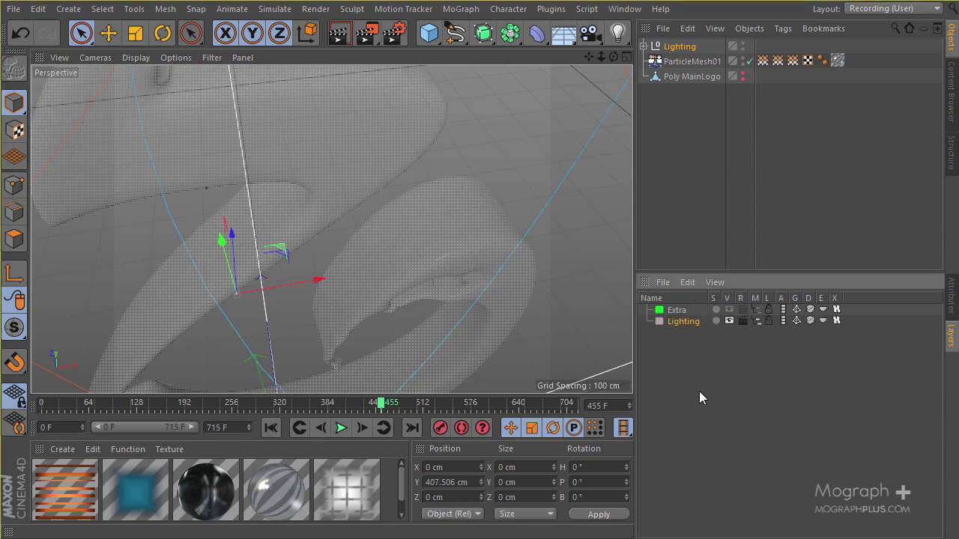
click(659, 321)
click(630, 282)
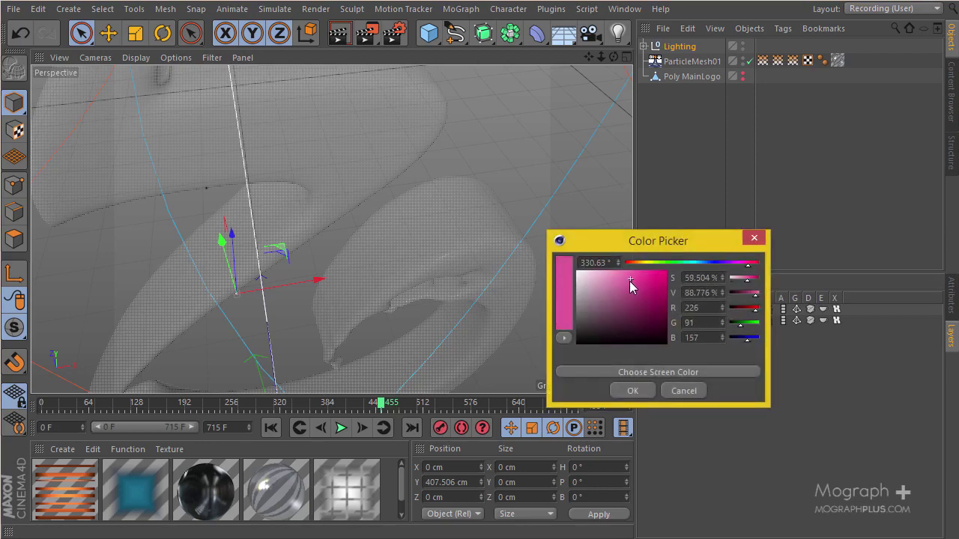
click(629, 391)
drag(671, 47, 699, 327)
click(679, 100)
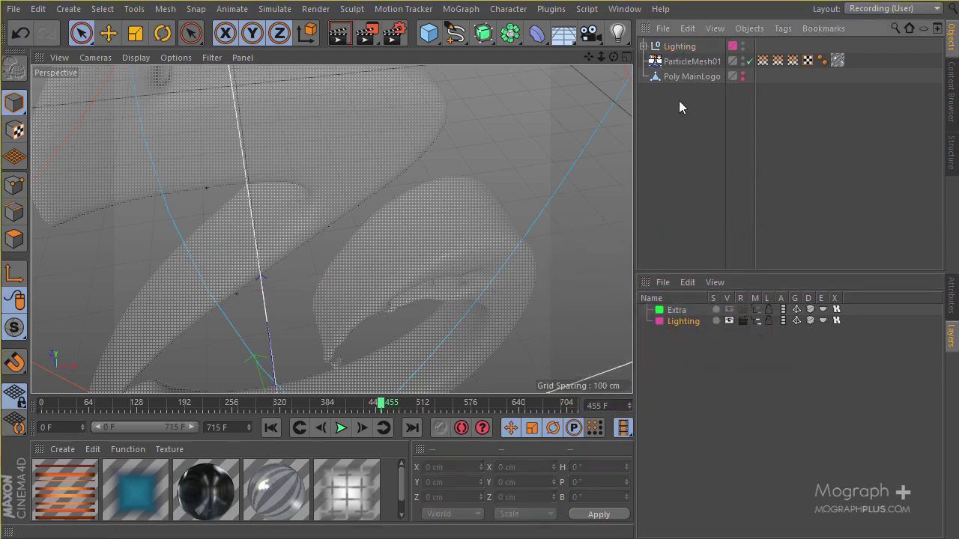
Step: Add a RealFlow Particle Importer object from the Plugins menu
click(551, 10)
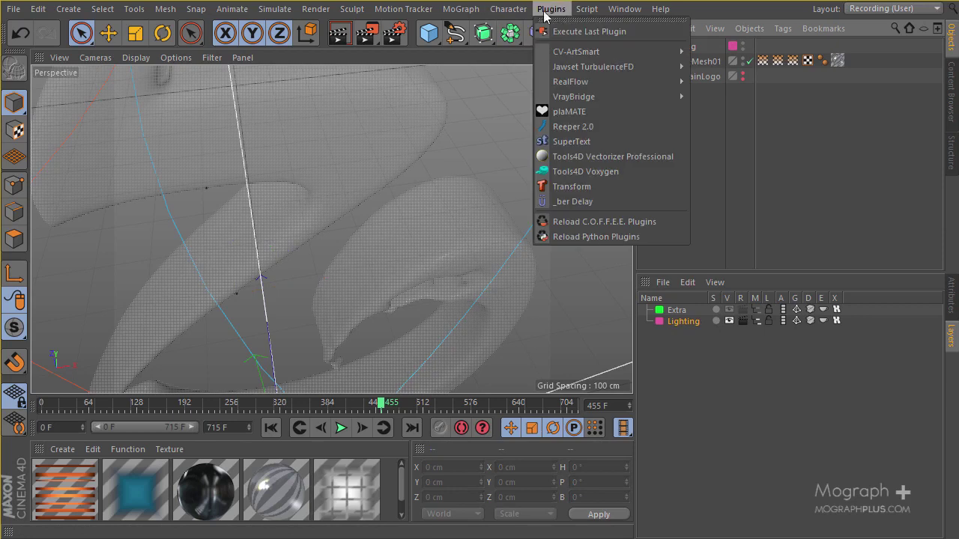
mouse_move(523, 9)
click(702, 63)
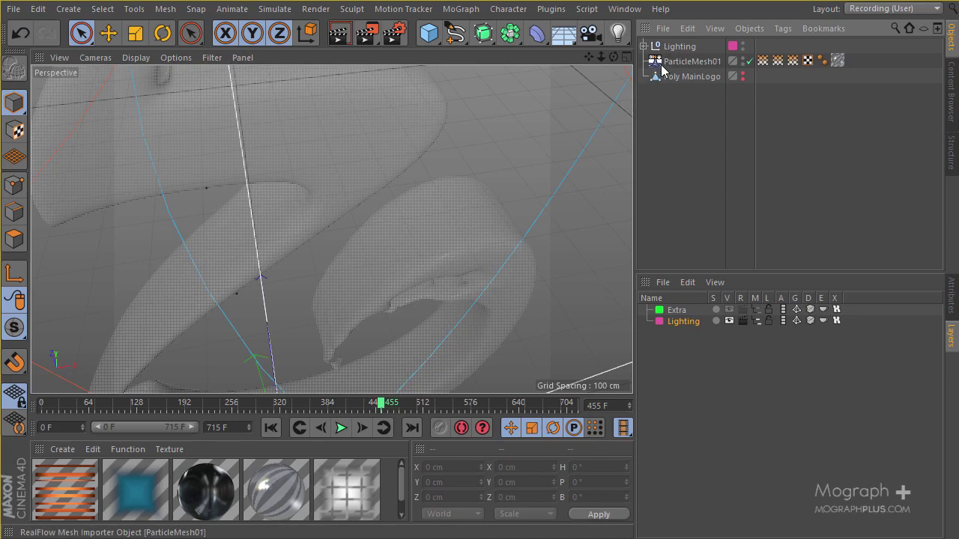
click(550, 9)
mouse_move(634, 82)
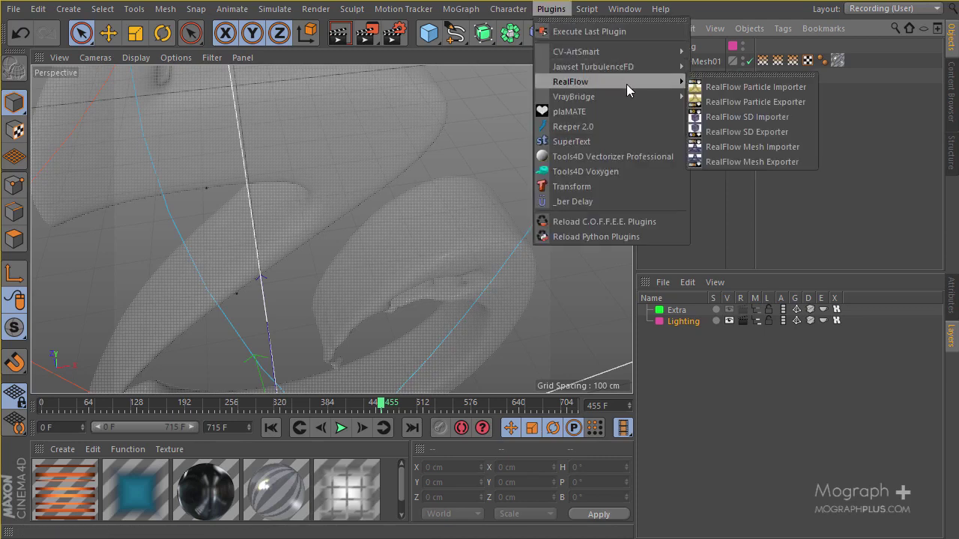
click(721, 87)
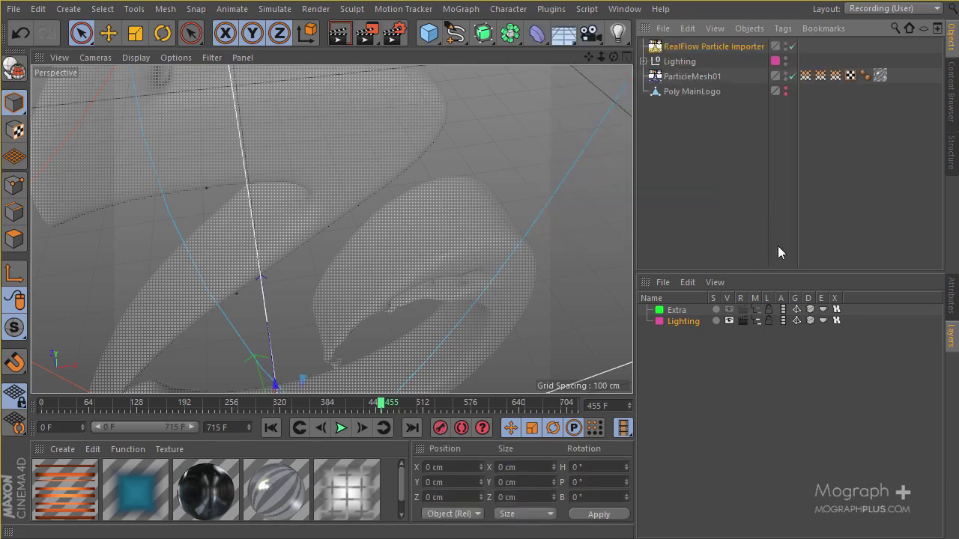
Step: Show the importer's Setup settings in a widened Attributes manager
click(952, 293)
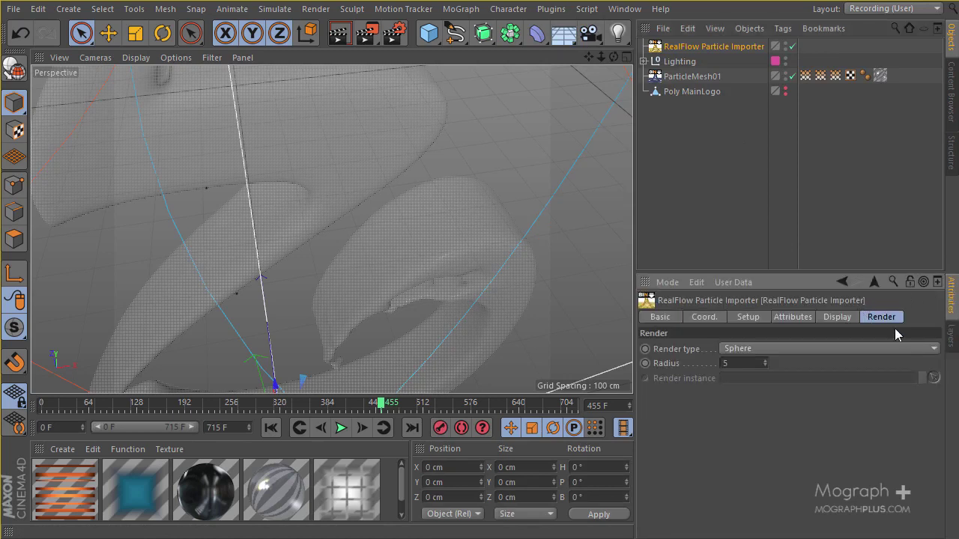
drag(635, 349, 619, 359)
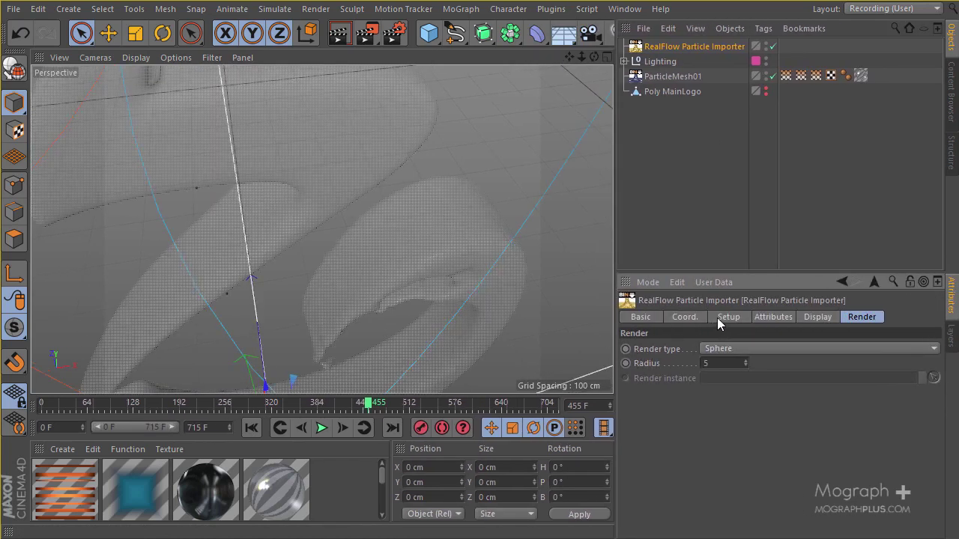
click(723, 318)
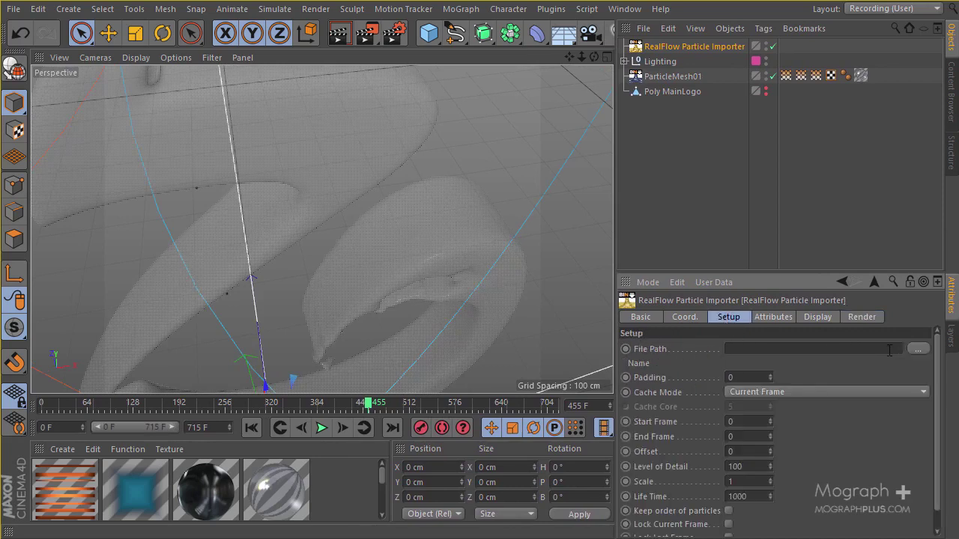
Step: Browse to the Fluid Sim particles folder and look through the Square01–Square03 cache files
click(917, 349)
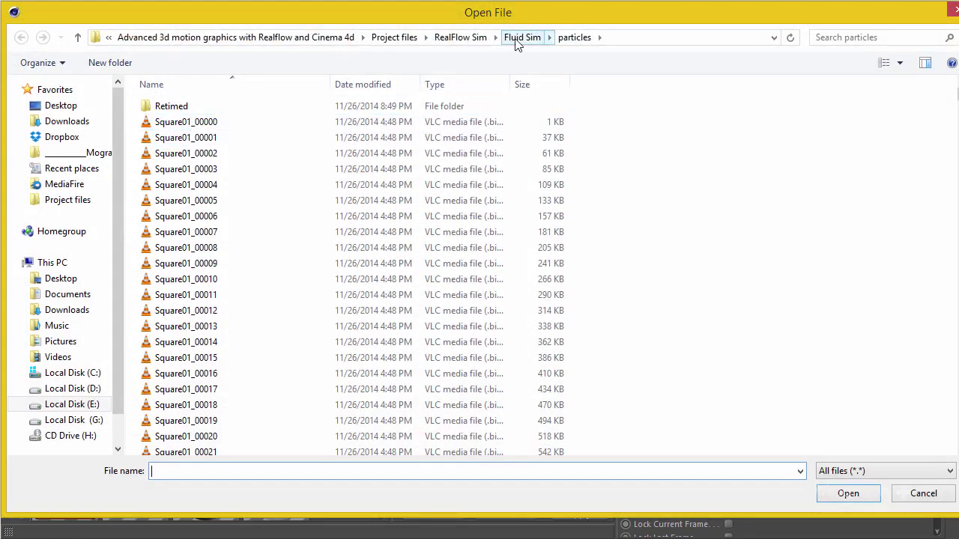
click(517, 37)
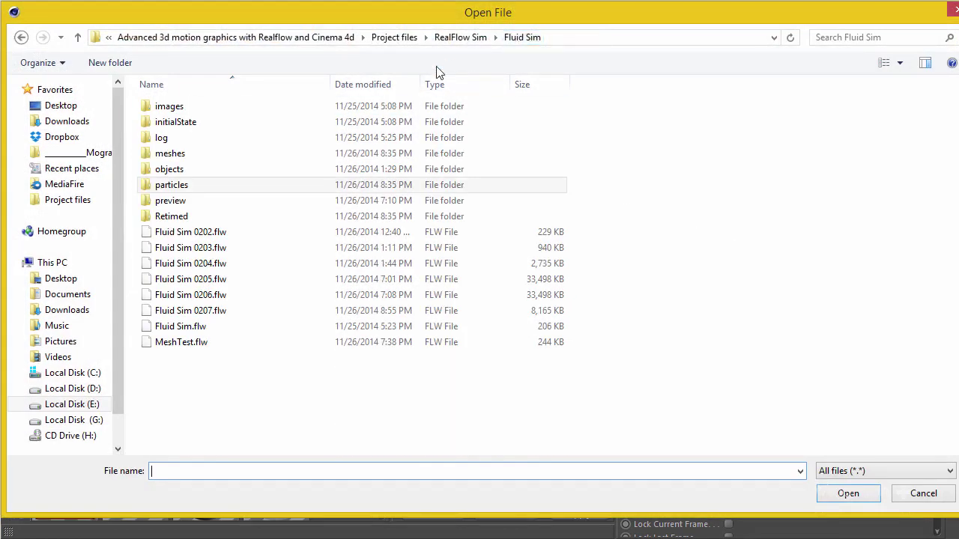
double_click(220, 185)
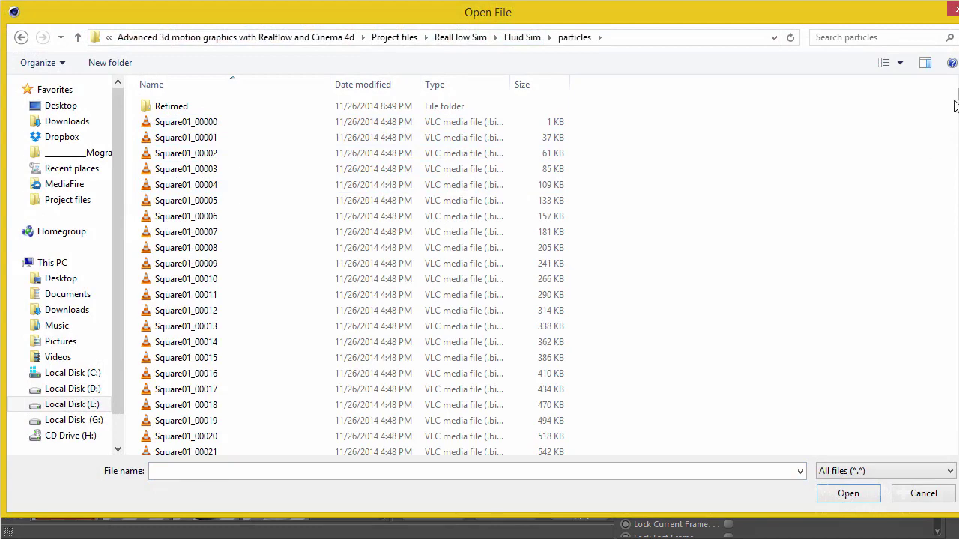
click(279, 124)
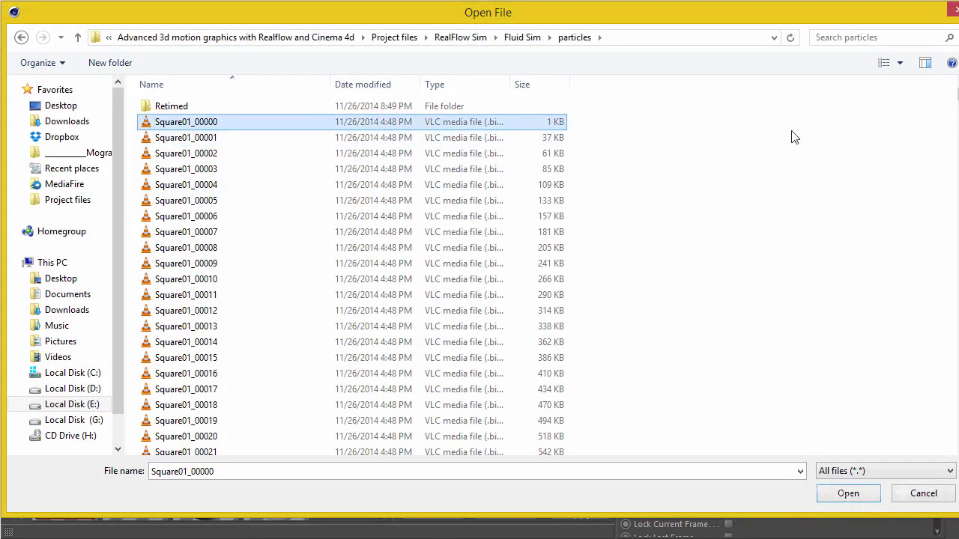
drag(955, 93, 956, 365)
click(468, 227)
click(187, 280)
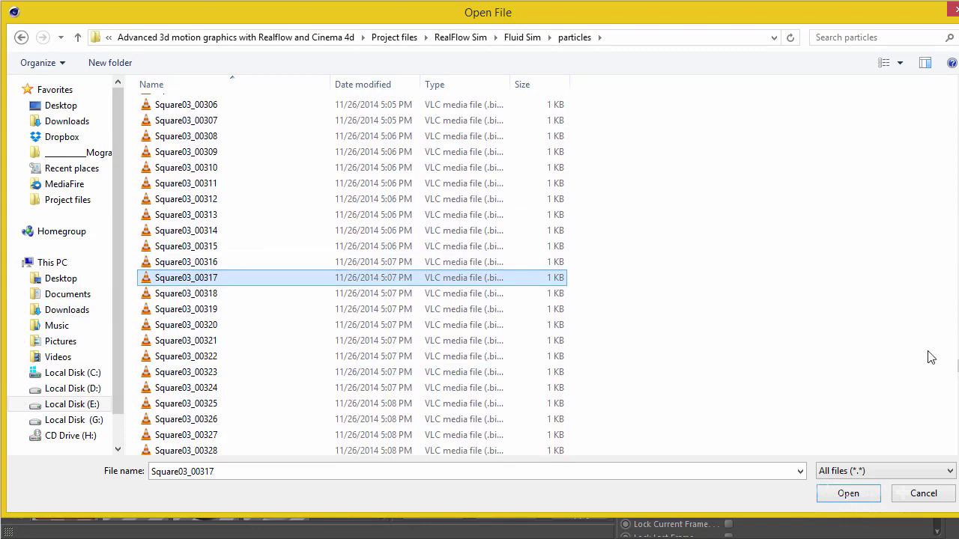
drag(956, 365, 881, 68)
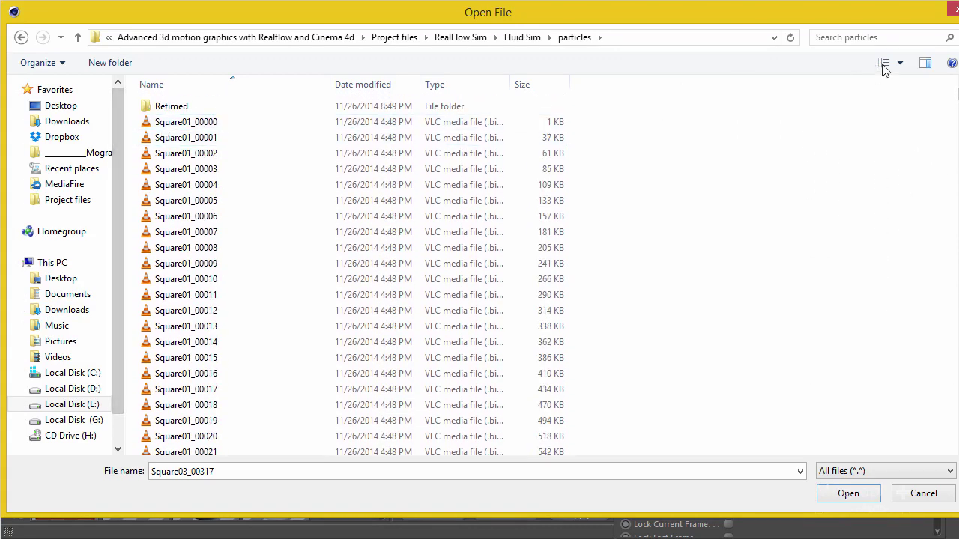
drag(868, 26, 789, 36)
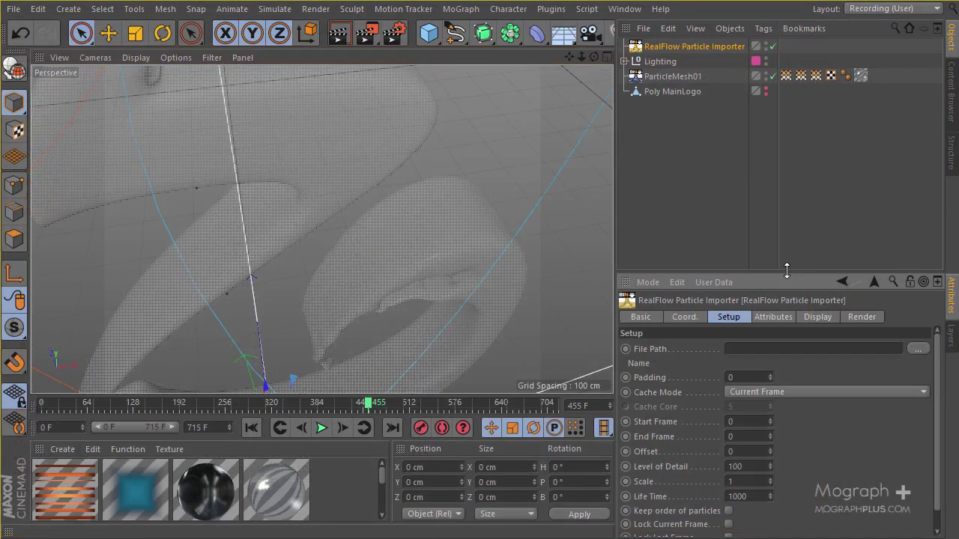
Step: Set the importer's Level of Detail to 0.05 and reopen the cache file browser
drag(786, 271, 786, 204)
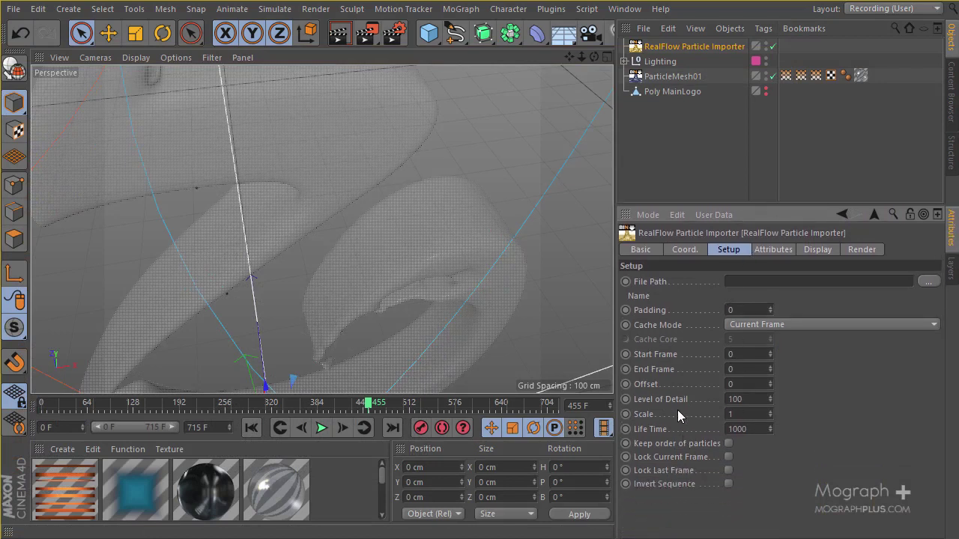
double_click(749, 399)
click(928, 281)
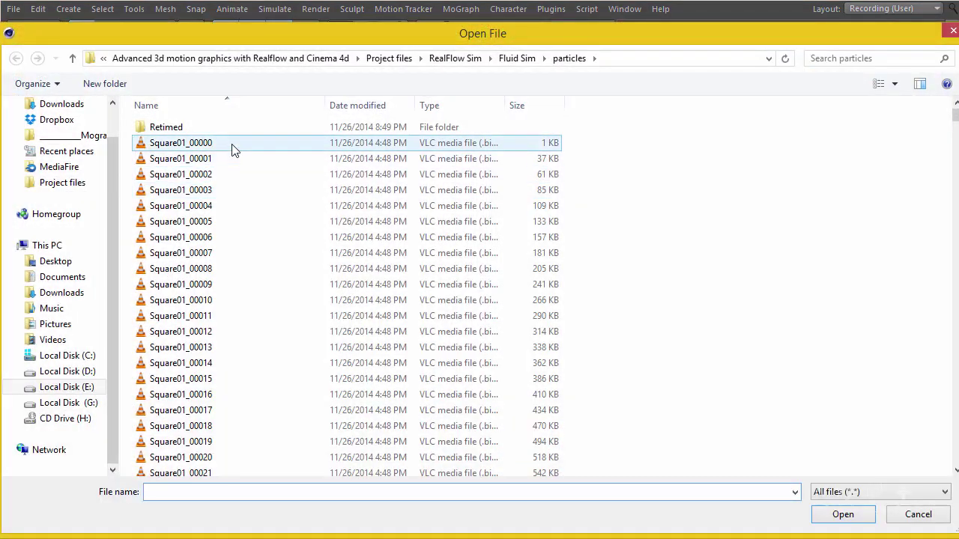
Step: Load the Square01_00000 particle cache and view the whole logo at frame 117
double_click(233, 146)
scroll(365, 215, down, 8)
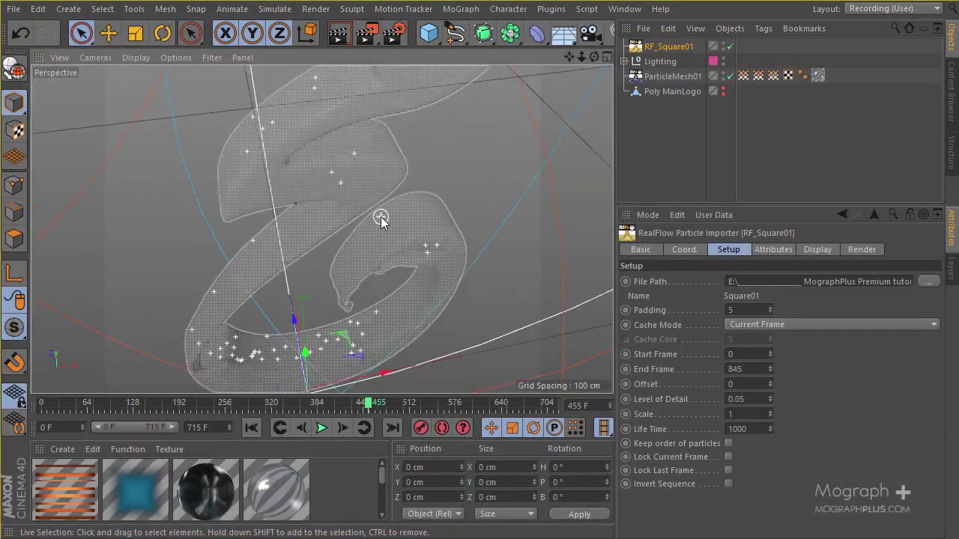
alt+drag(310, 232, 274, 240)
drag(202, 401, 417, 403)
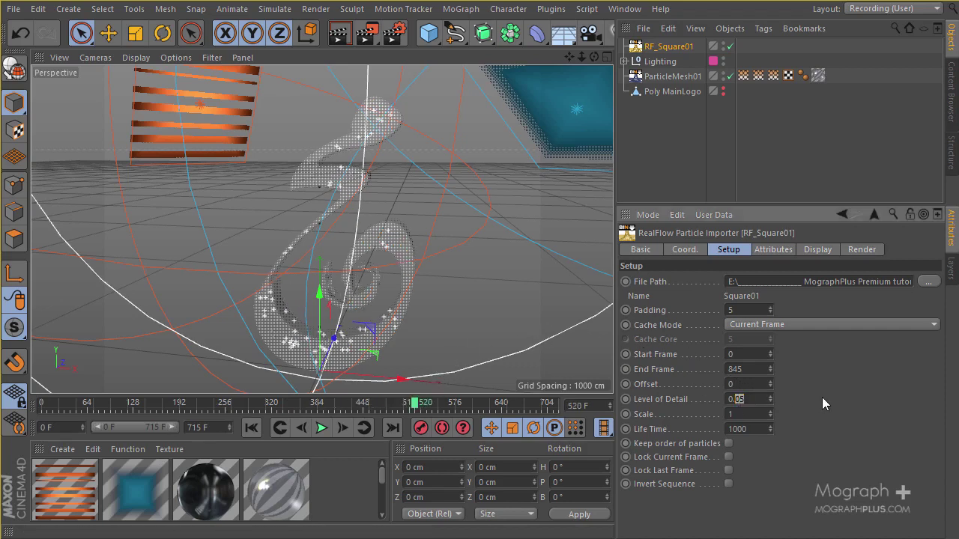
Step: Raise Level of Detail to 0.1 and scrub the animation to check the particles
text(1)
key(Return)
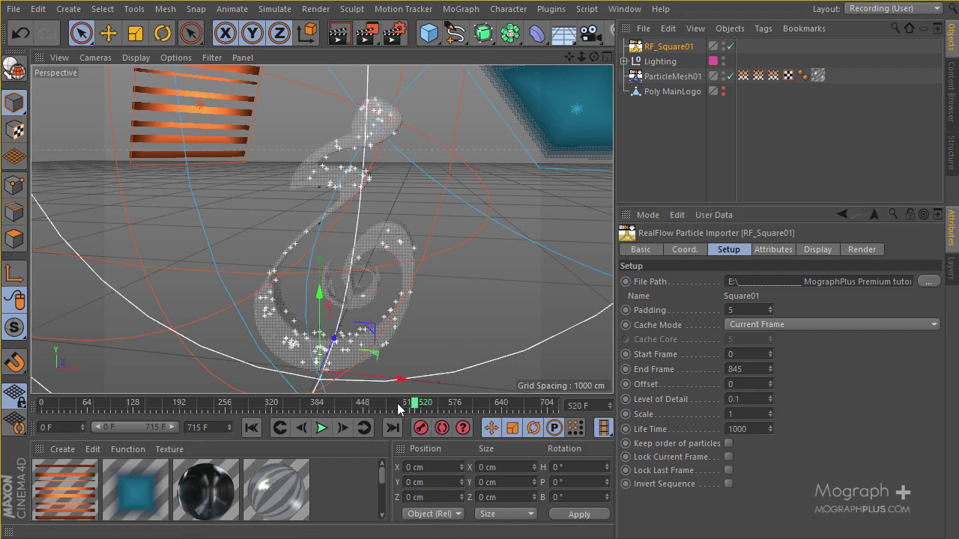
drag(391, 403, 449, 402)
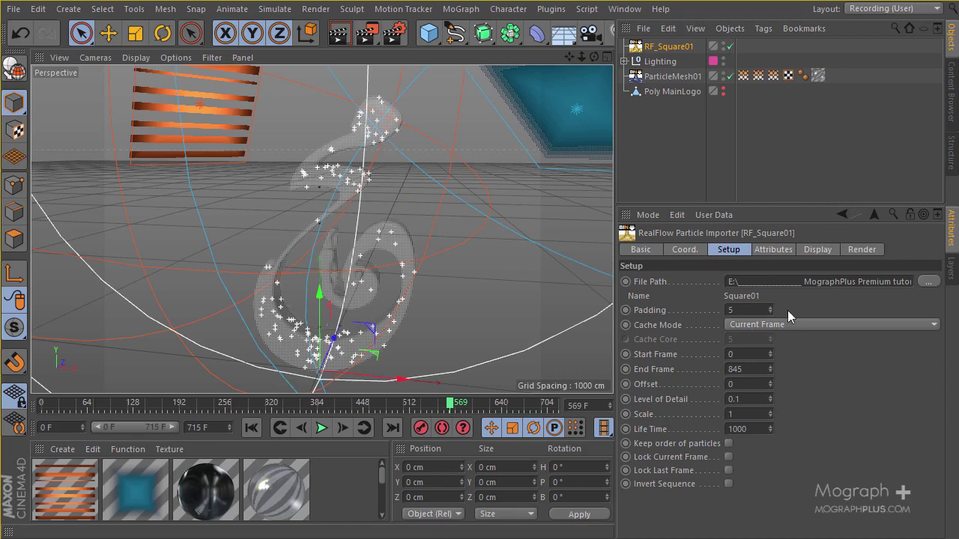
Step: Set the importer's Display Mode to Particles
click(813, 250)
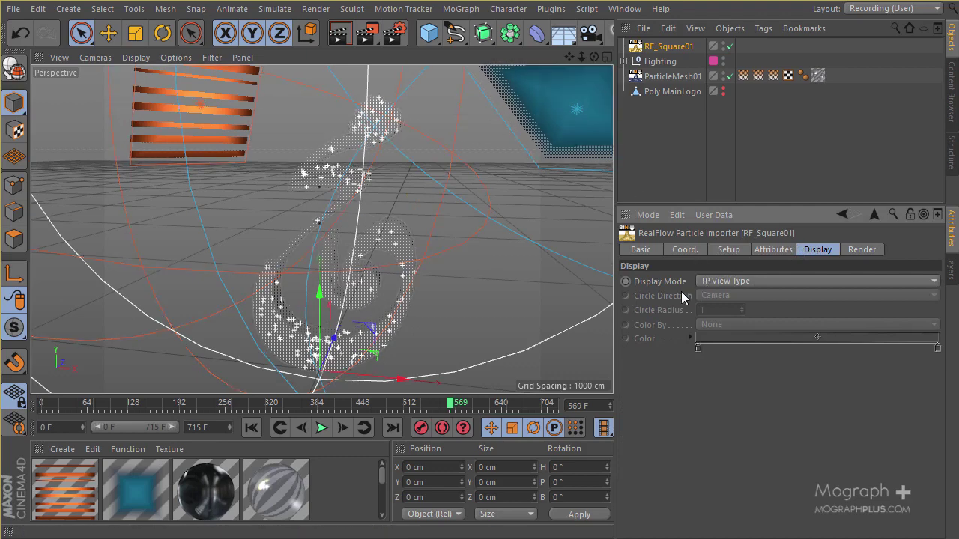
click(732, 280)
click(758, 308)
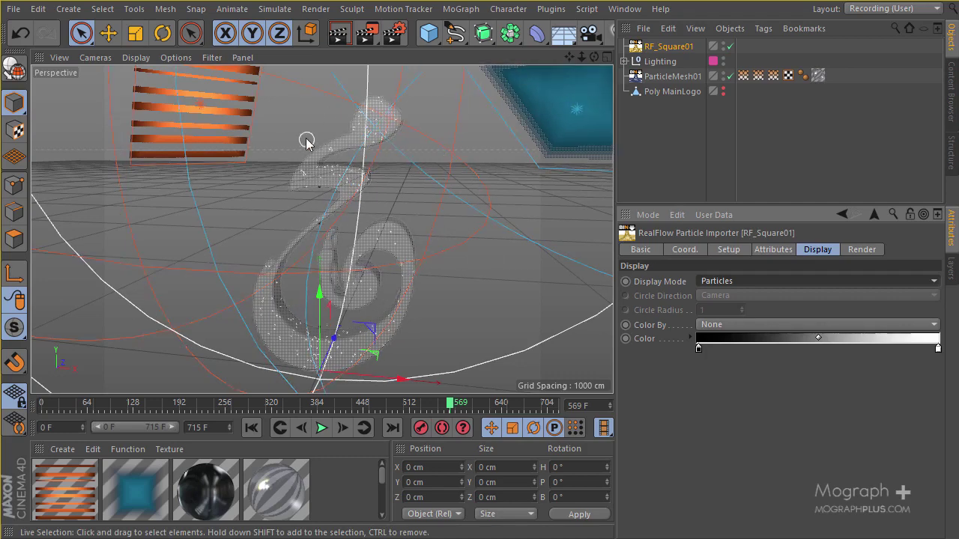
Step: Set the particle Render type to Sphere with a Radius of 0.5
click(847, 250)
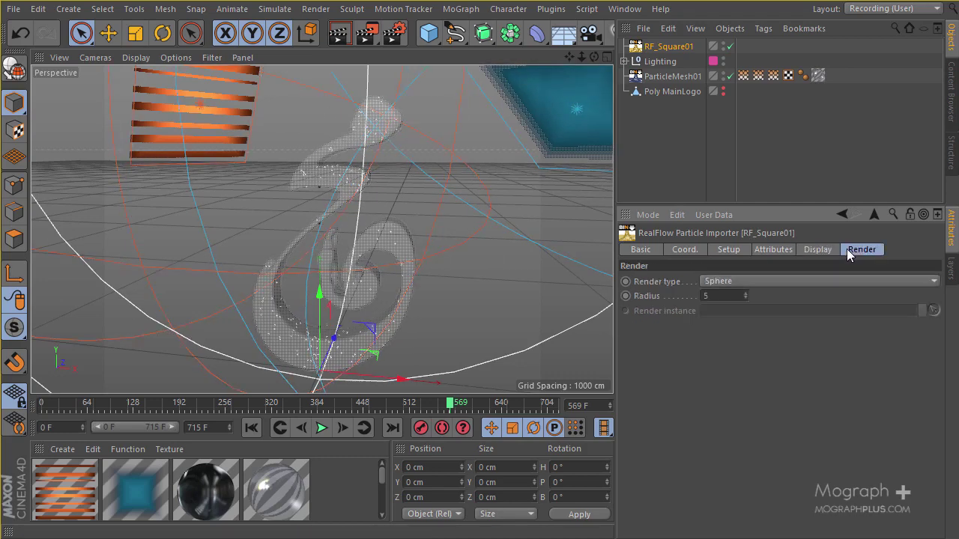
click(738, 281)
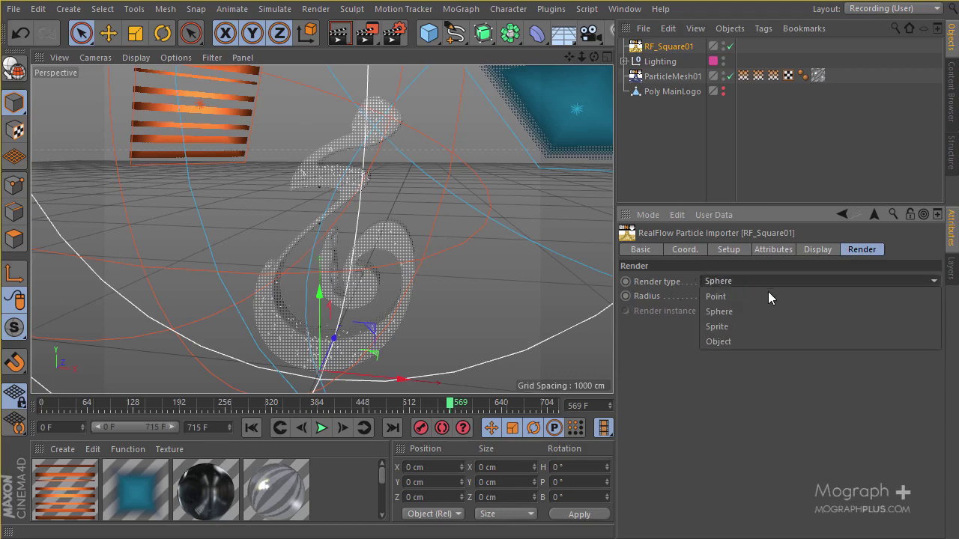
click(738, 342)
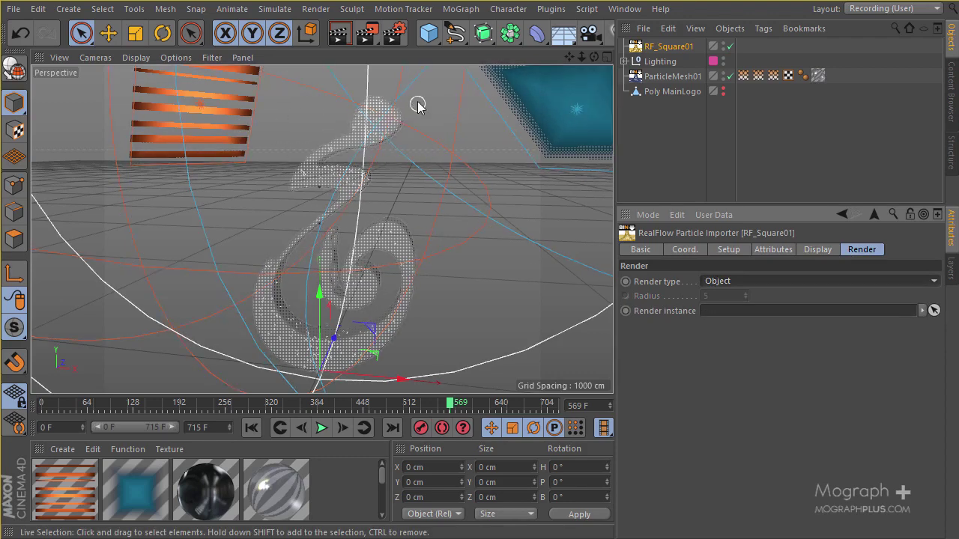
click(728, 281)
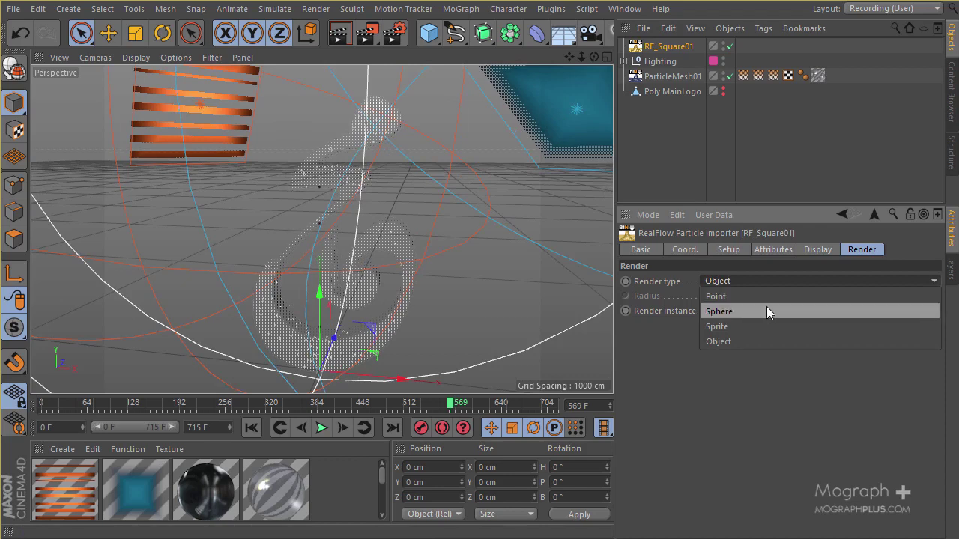
click(766, 307)
click(718, 295)
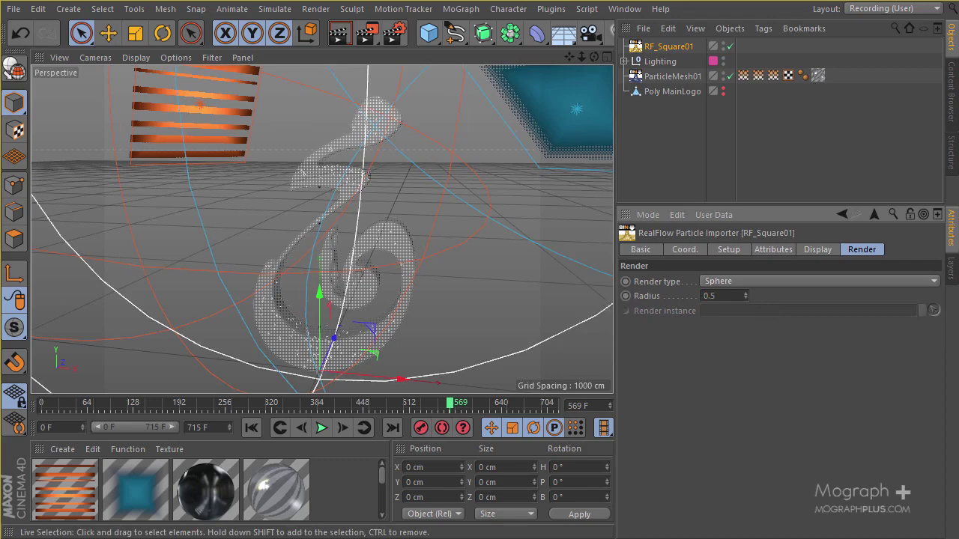
Step: Create Mat.1 with Color and Reflectance disabled and Luminance enabled
double_click(338, 479)
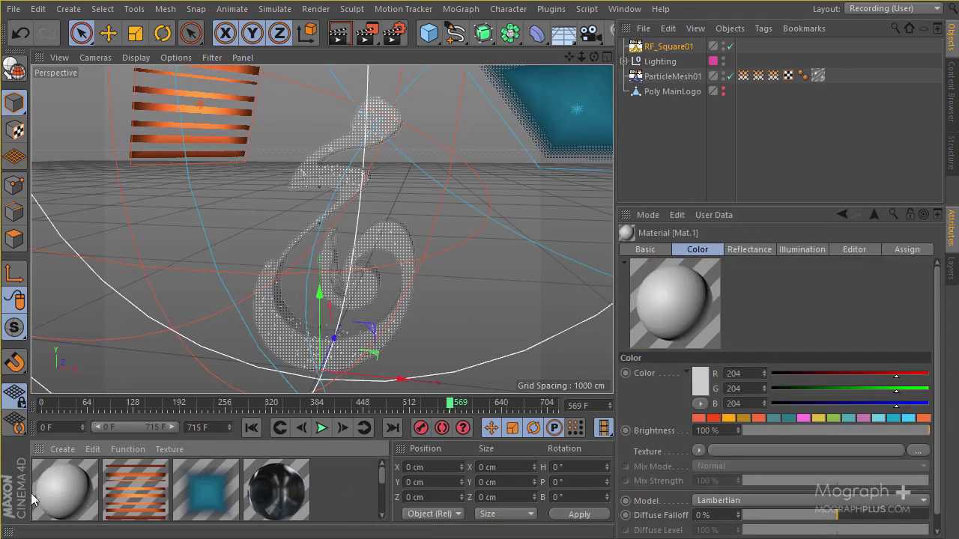
double_click(73, 487)
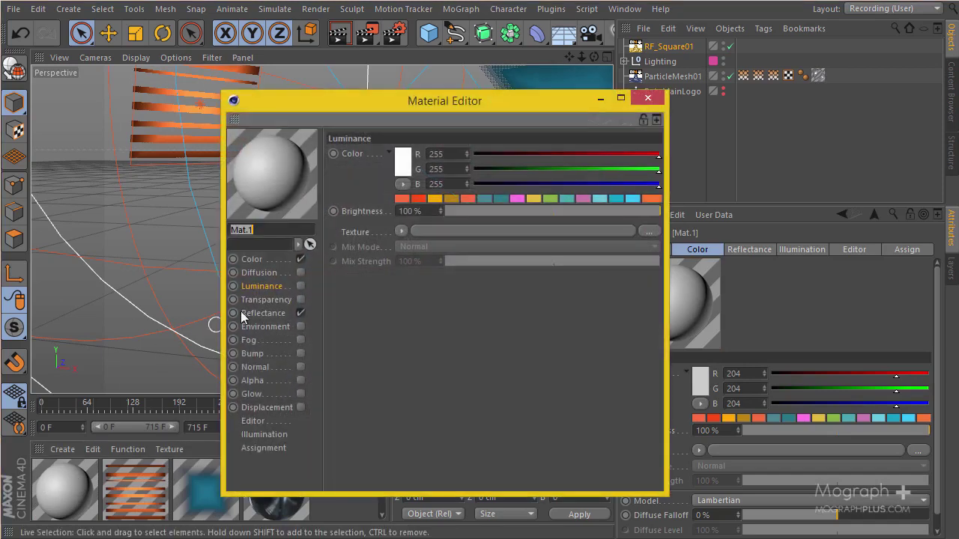
click(299, 313)
click(298, 260)
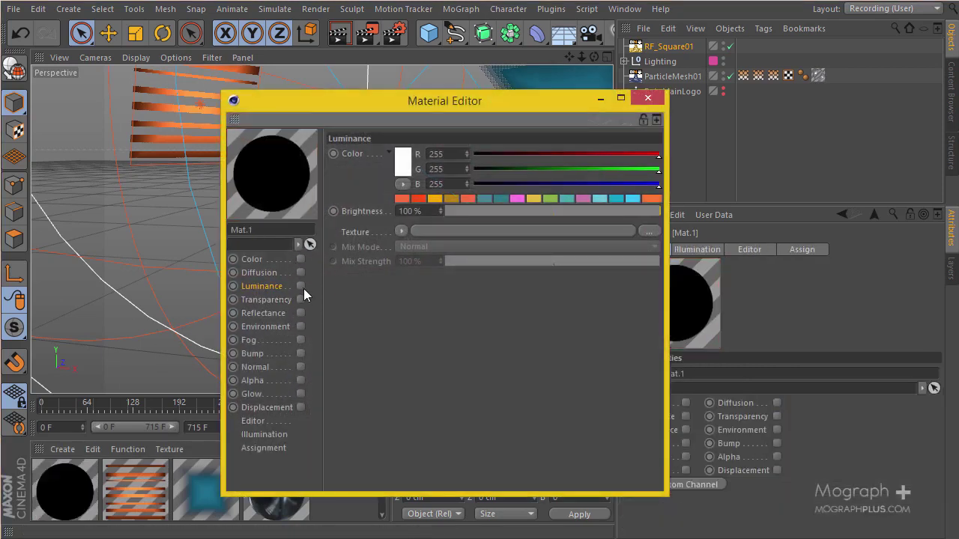
click(300, 287)
click(649, 99)
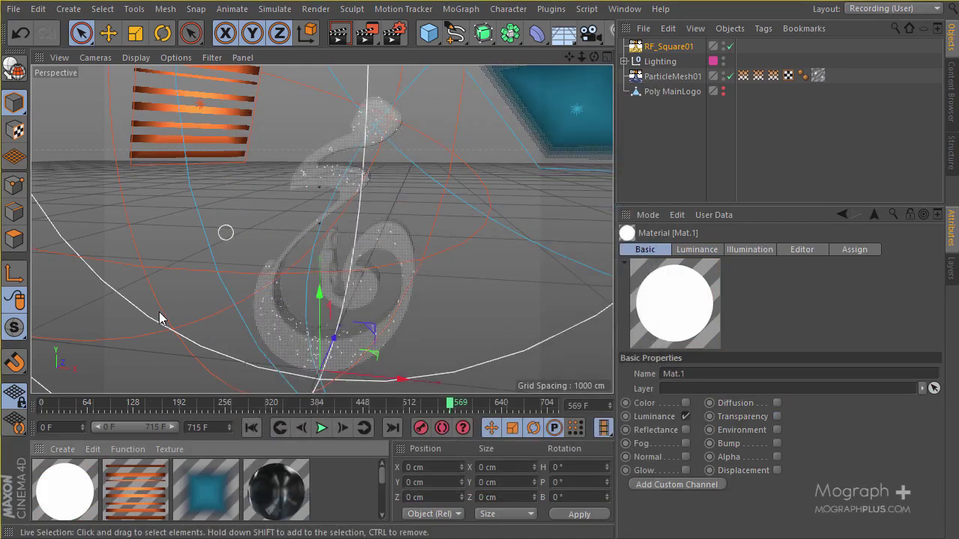
Step: Apply Mat.1 to RF_Square01 and move the timeline back to frame 96
drag(91, 481, 674, 48)
scroll(365, 105, up, 8)
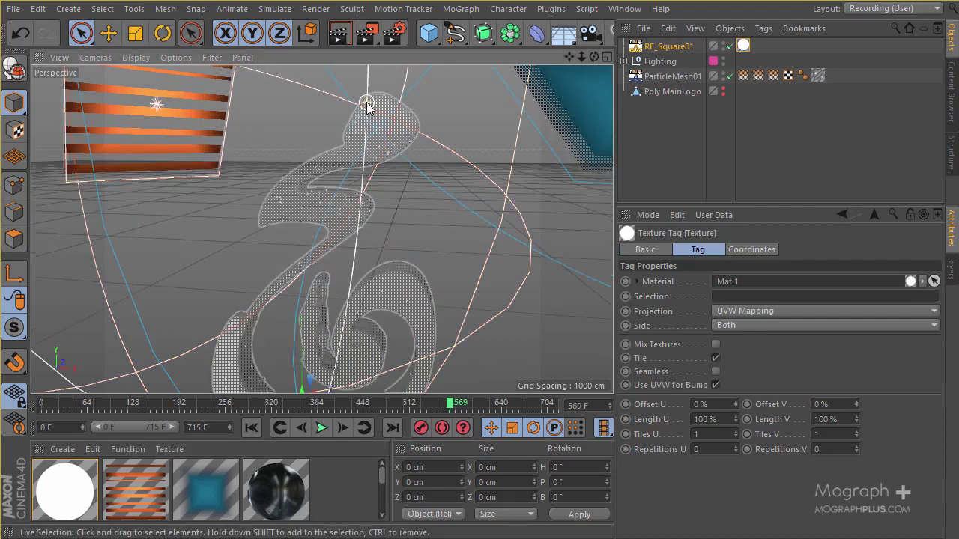
scroll(334, 225, down, 5)
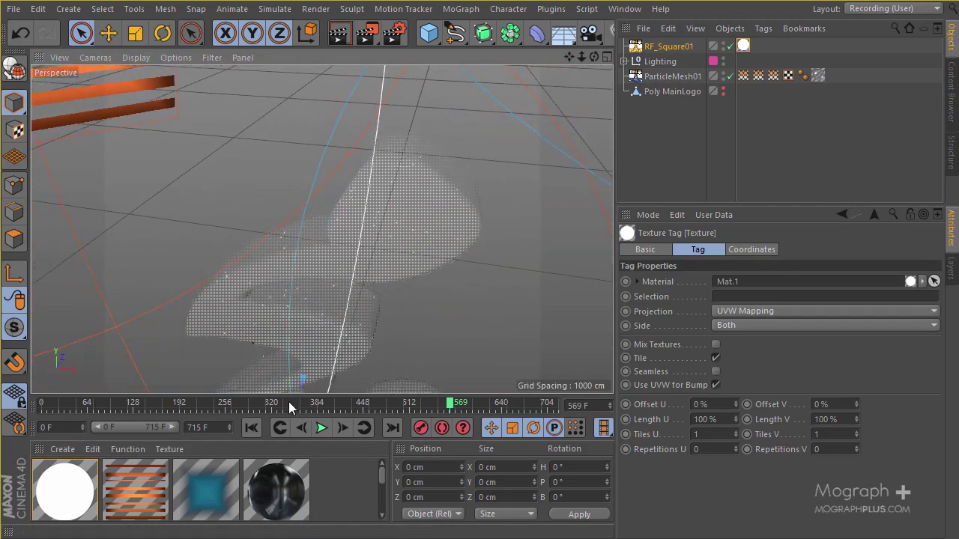
drag(291, 403, 123, 412)
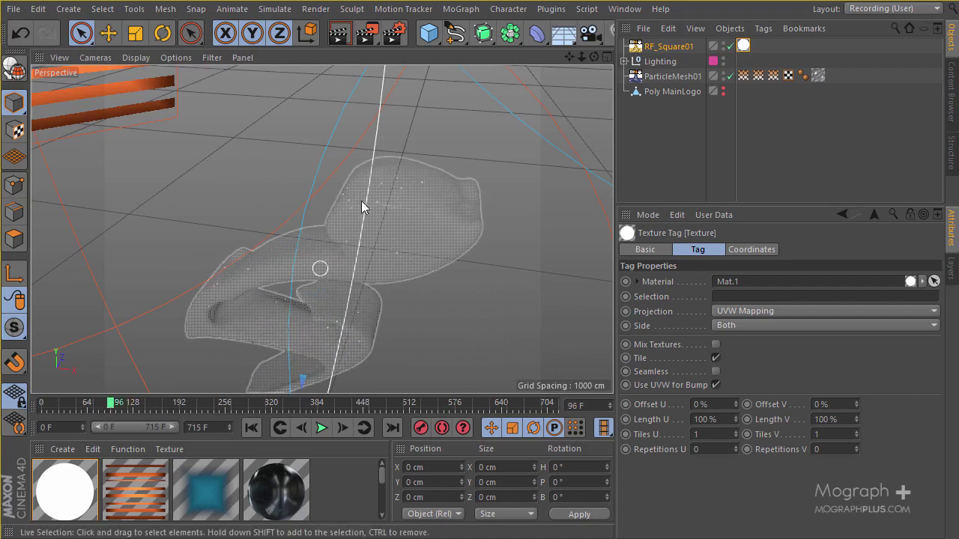
click(346, 35)
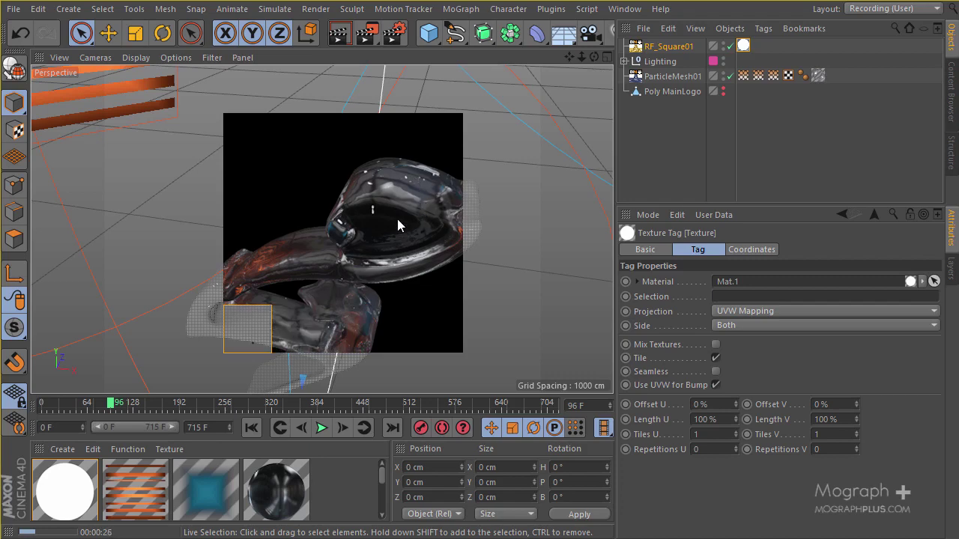
click(396, 181)
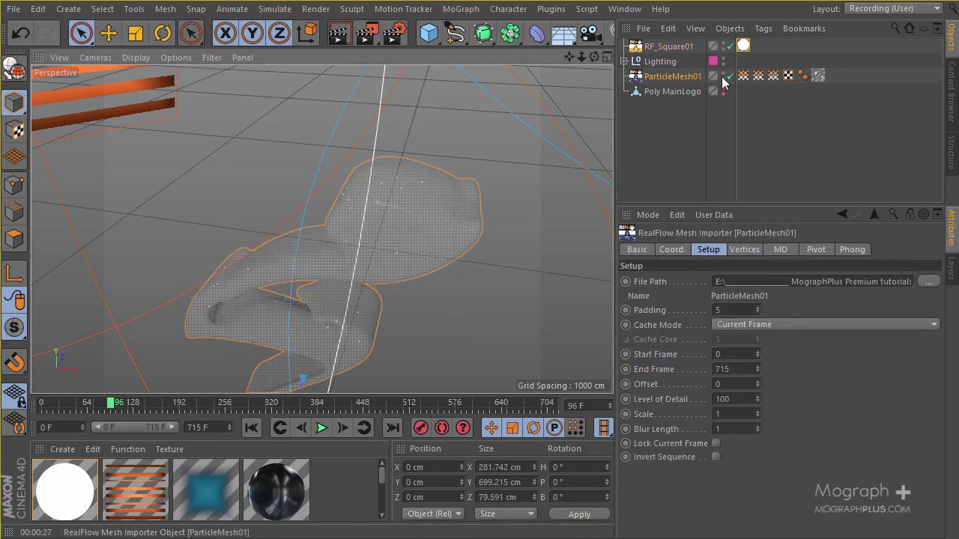
Step: Set RF_Square01's Level of Detail to 0.5 in its Setup settings
click(659, 47)
click(721, 249)
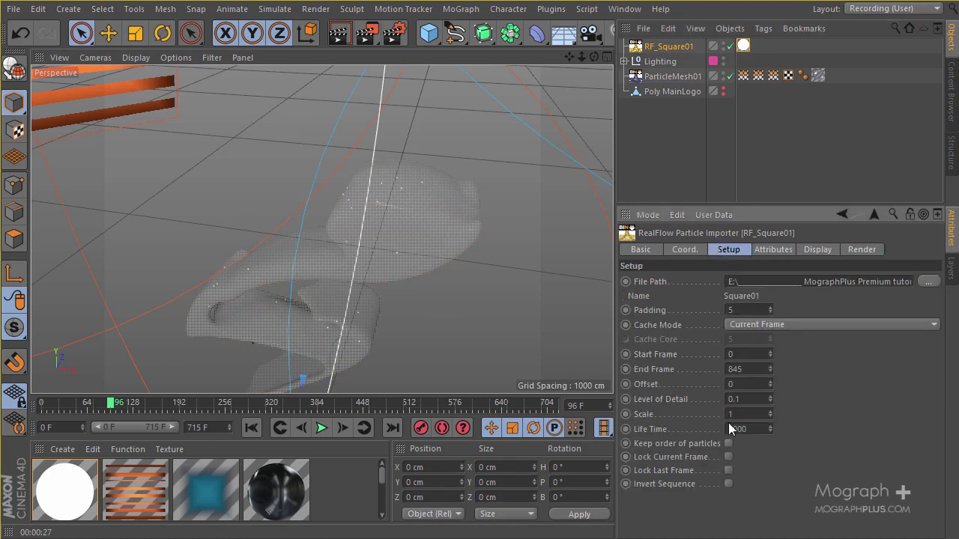
drag(746, 401, 675, 398)
text(.5)
key(Return)
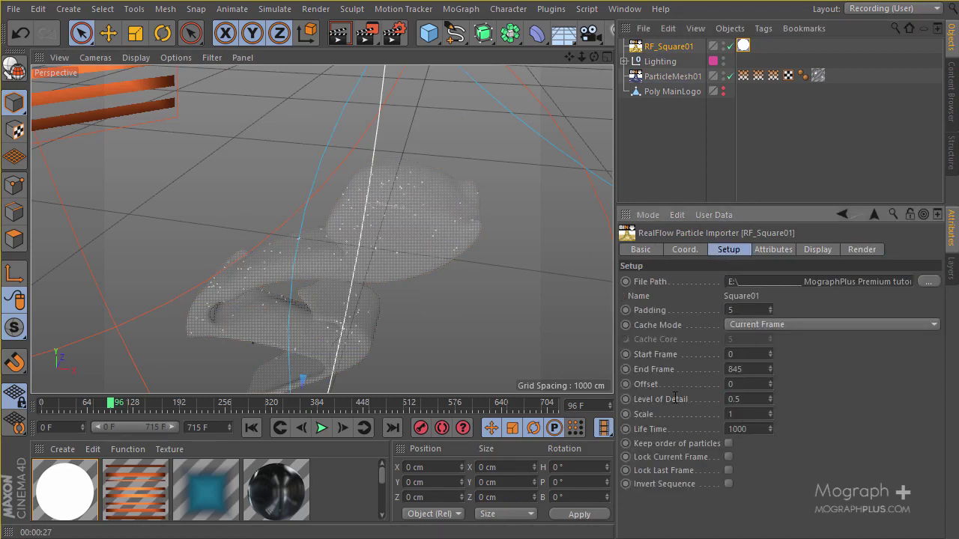
Step: Render the view, dismissing the repeated memory allocation errors
click(351, 39)
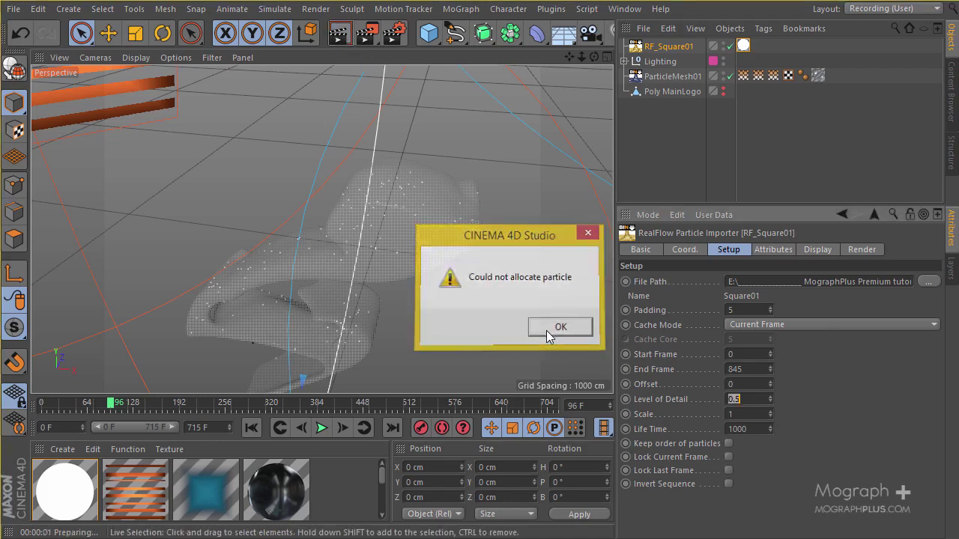
click(546, 331)
click(341, 35)
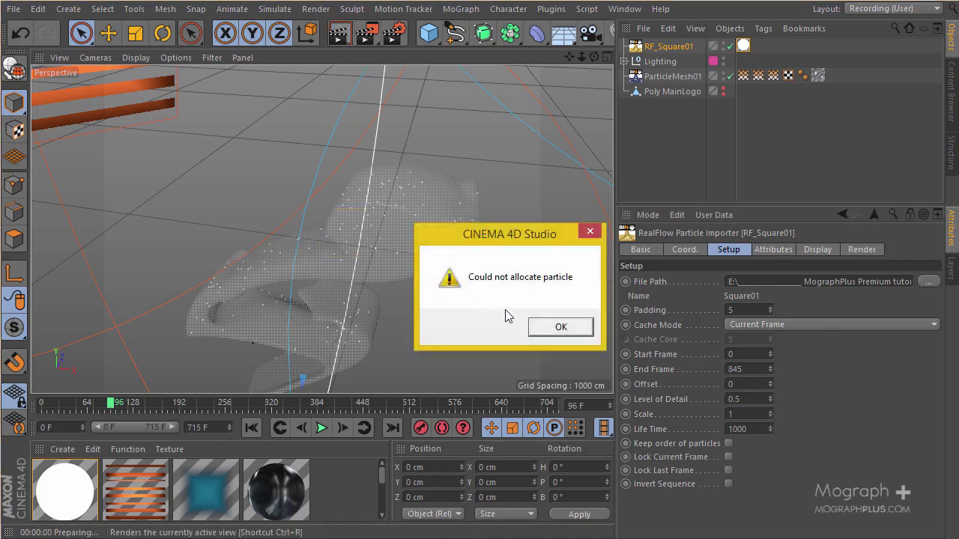
click(547, 332)
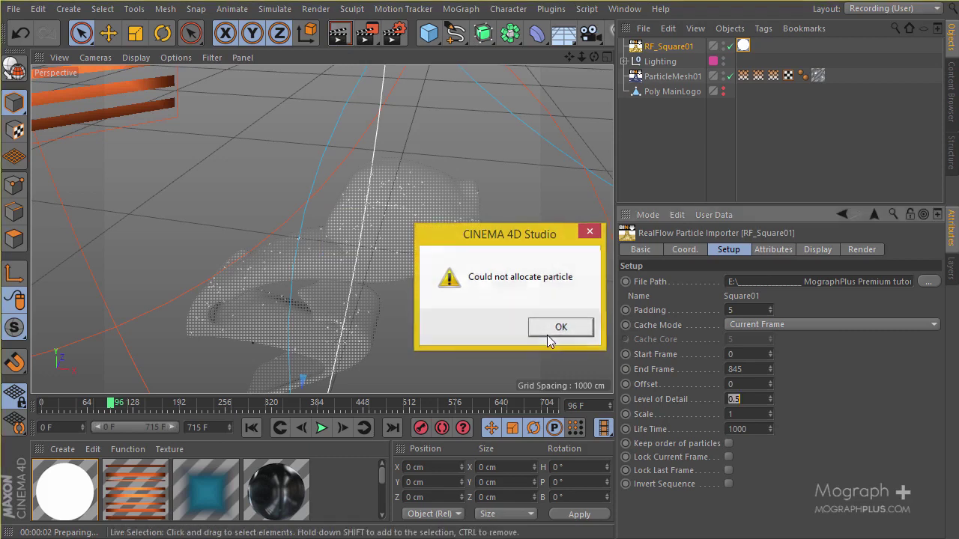
click(547, 330)
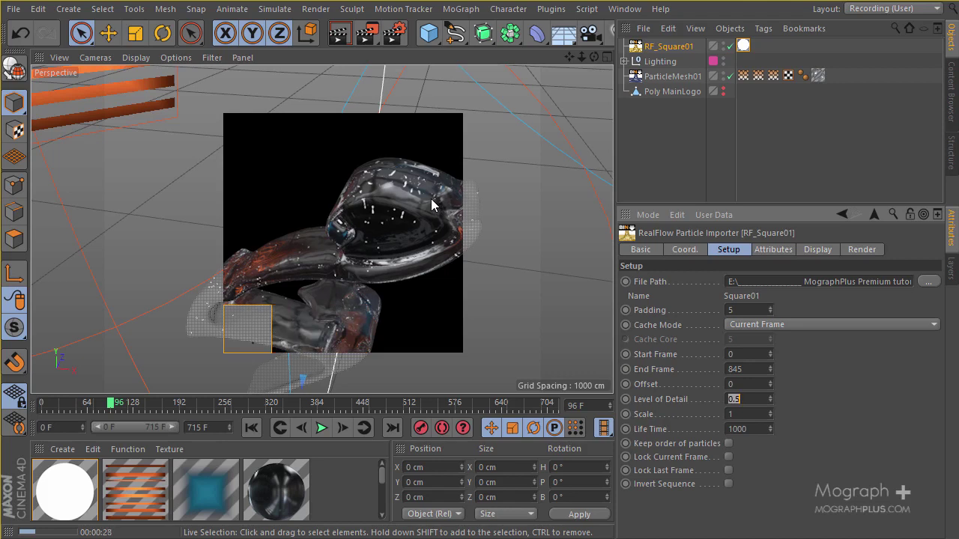
Step: Change the particle sphere Radius to 0.3
click(867, 252)
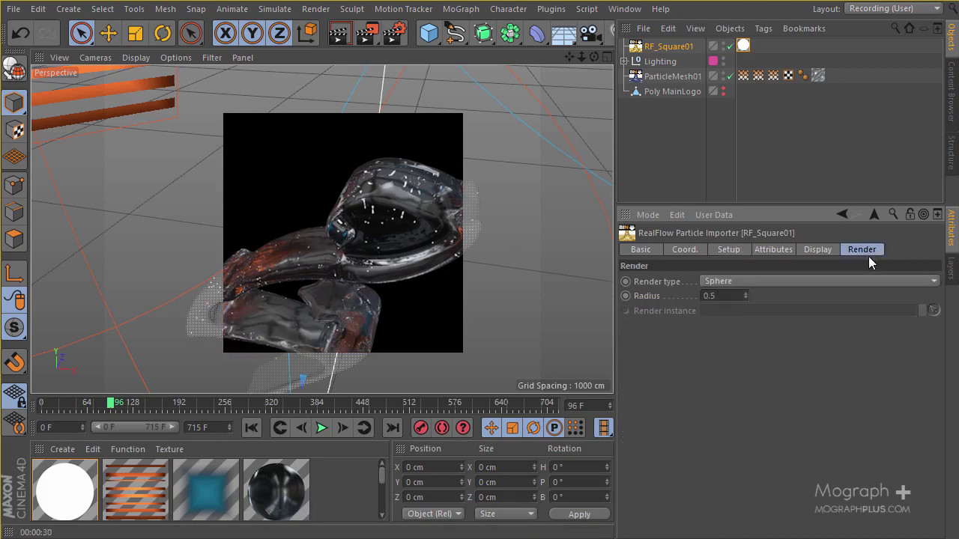
drag(737, 299, 662, 299)
text(0.3)
key(Return)
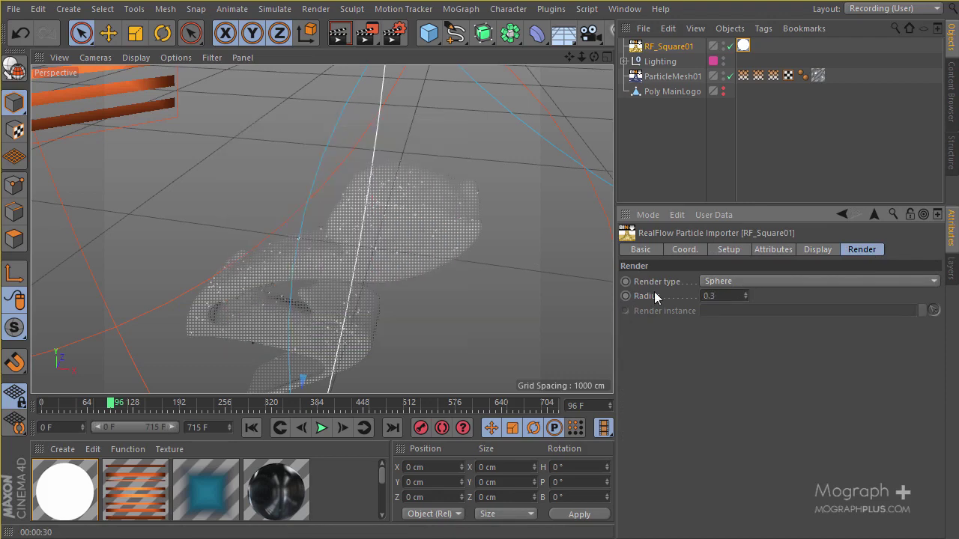
Step: Render the full fluid logo at frame 466, dismissing the allocation error
alt+drag(449, 292, 338, 336)
click(315, 405)
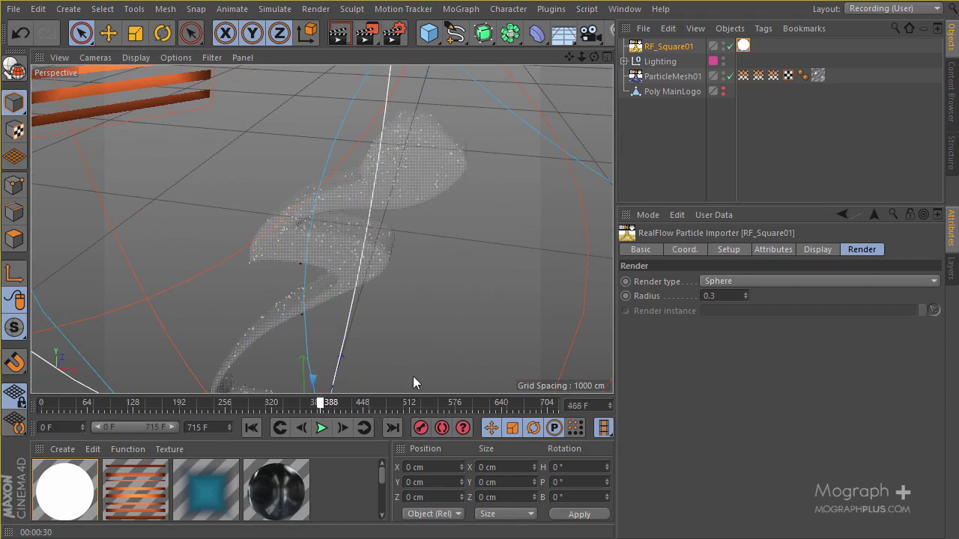
alt+drag(389, 358, 398, 99)
click(338, 33)
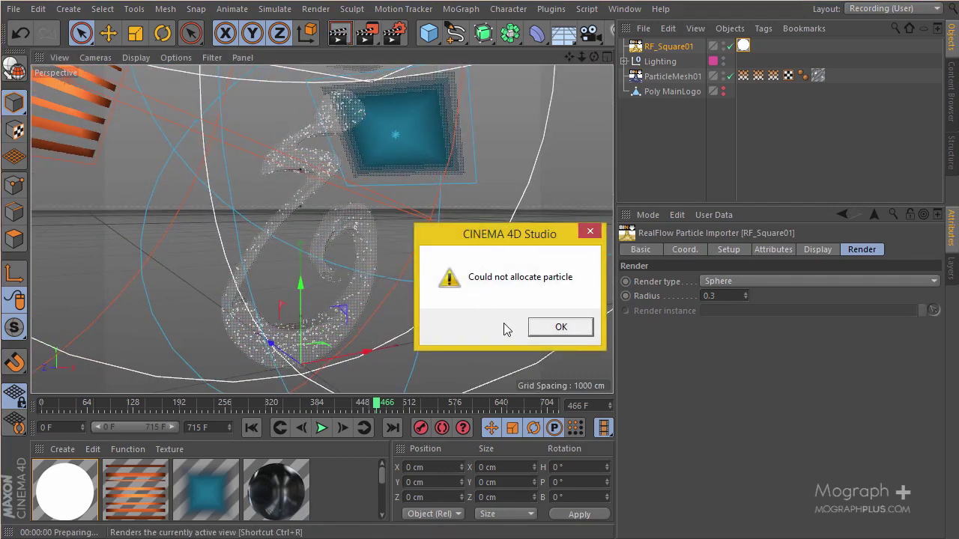
click(552, 326)
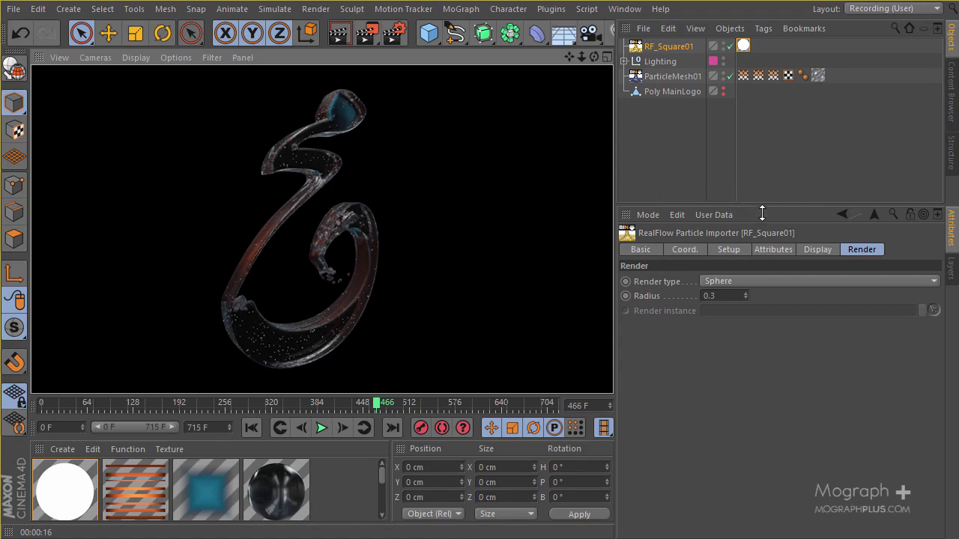
Step: Clear the render and list the Extra layer's objects, expanding MainLogo to show its paths
drag(757, 209, 728, 257)
click(407, 173)
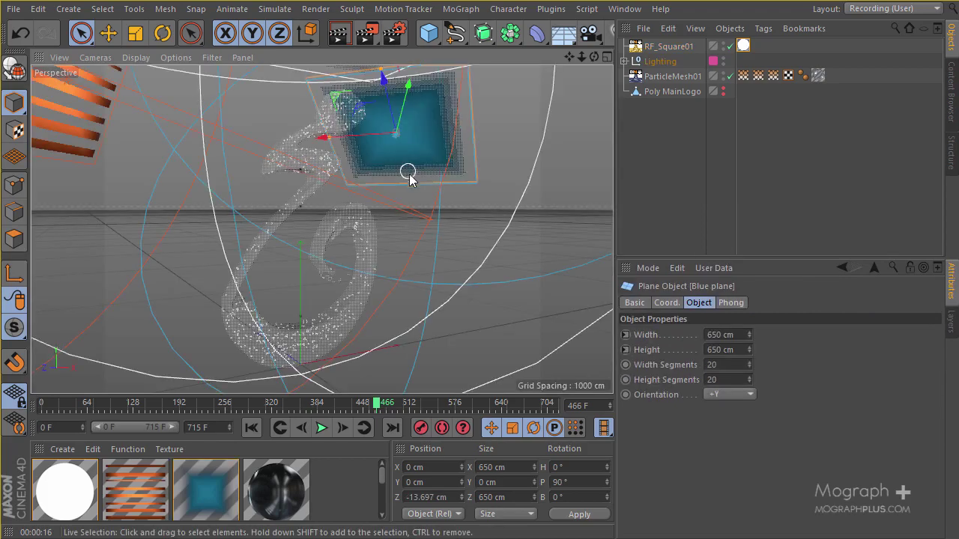
alt+drag(378, 195, 486, 195)
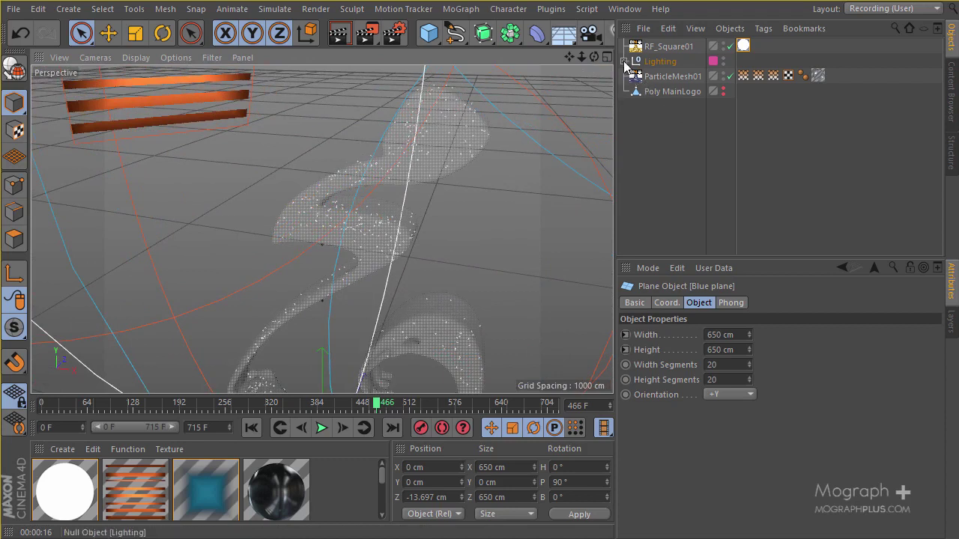
click(952, 322)
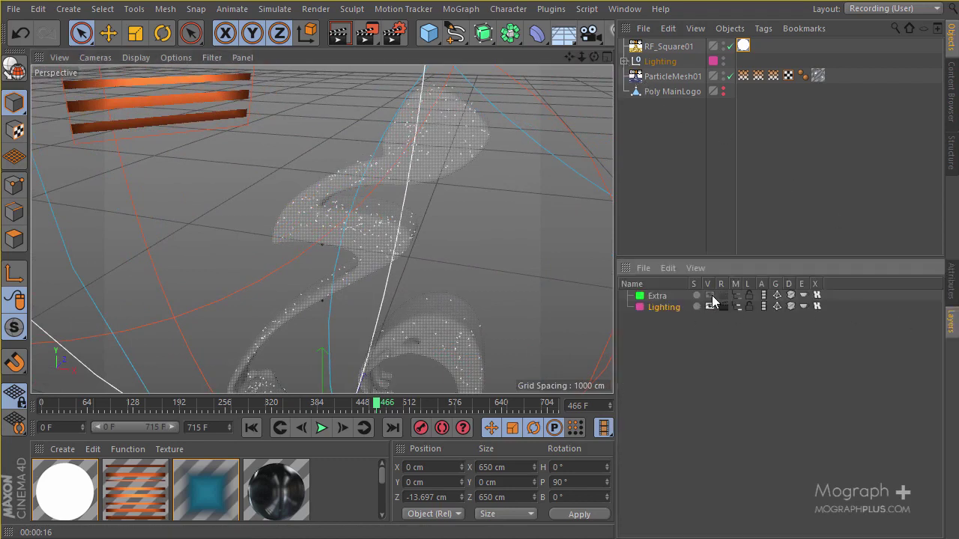
click(736, 296)
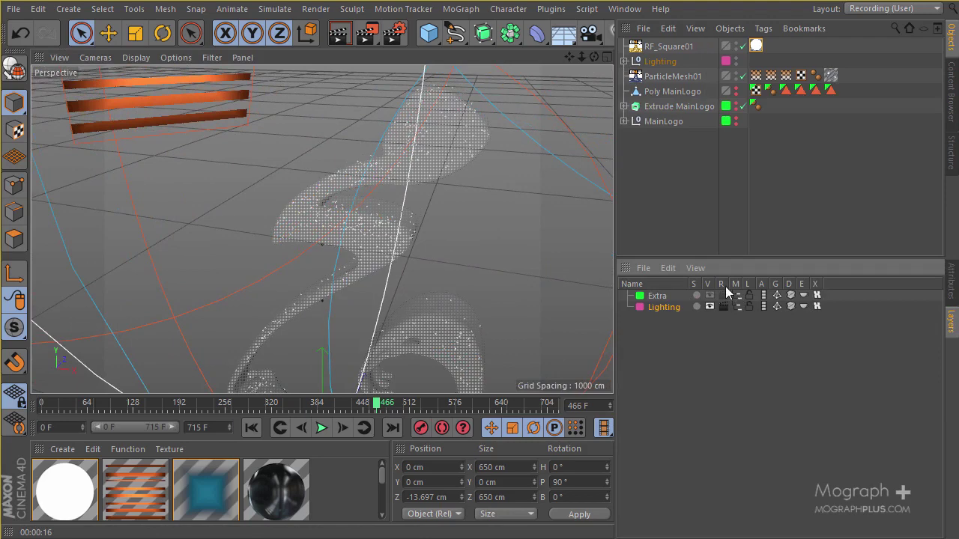
click(623, 121)
click(675, 123)
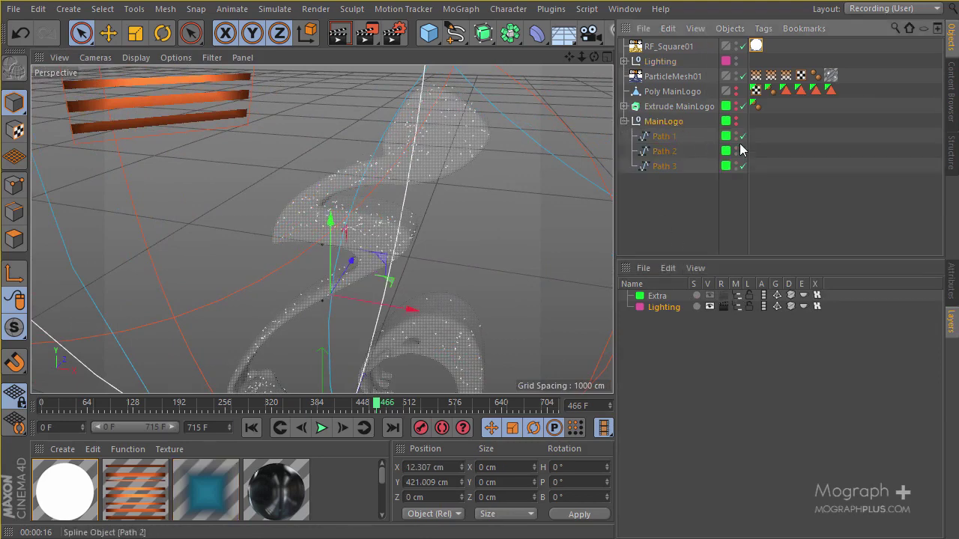
Step: Make the Extra layer visible, move in on the logo outlines, and highlight Path 2
alt+drag(497, 196, 428, 254)
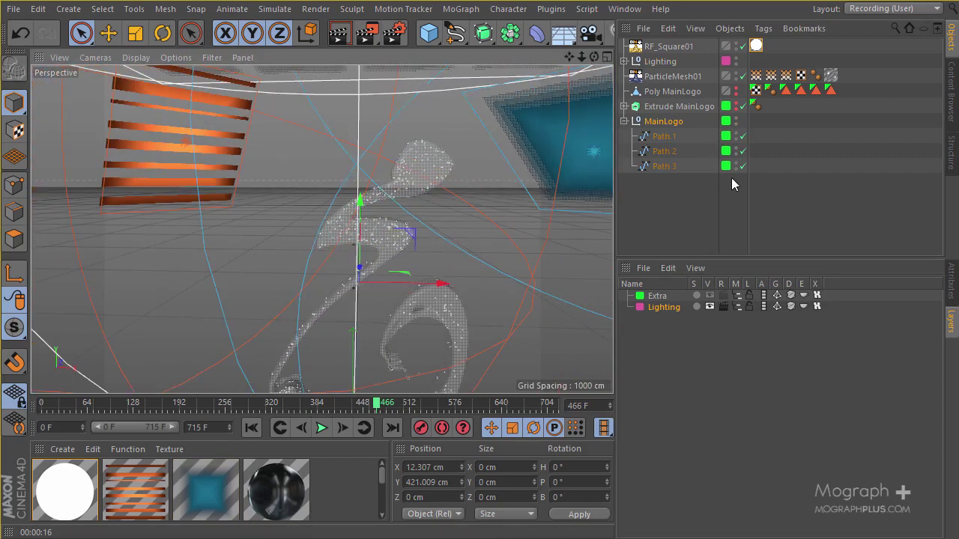
click(710, 295)
alt+drag(305, 311, 220, 240)
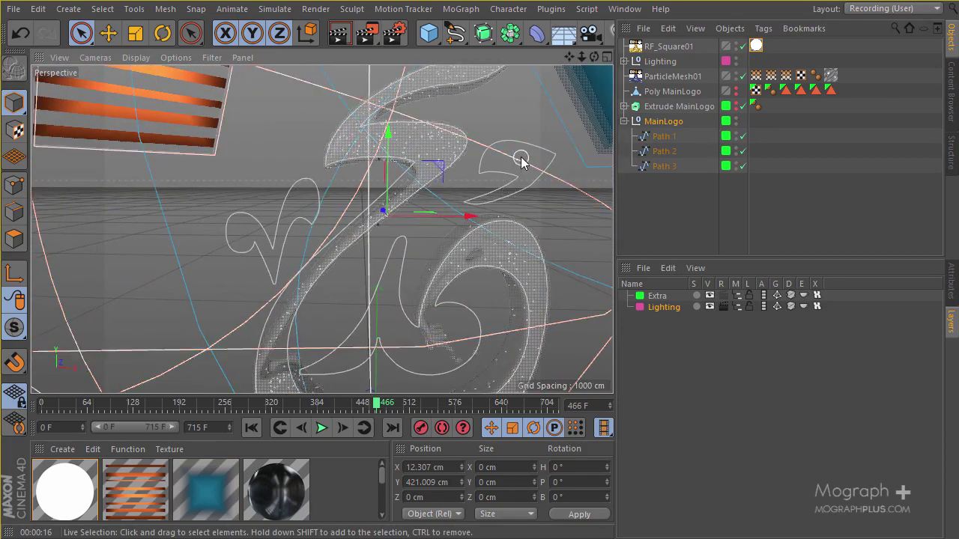
click(673, 147)
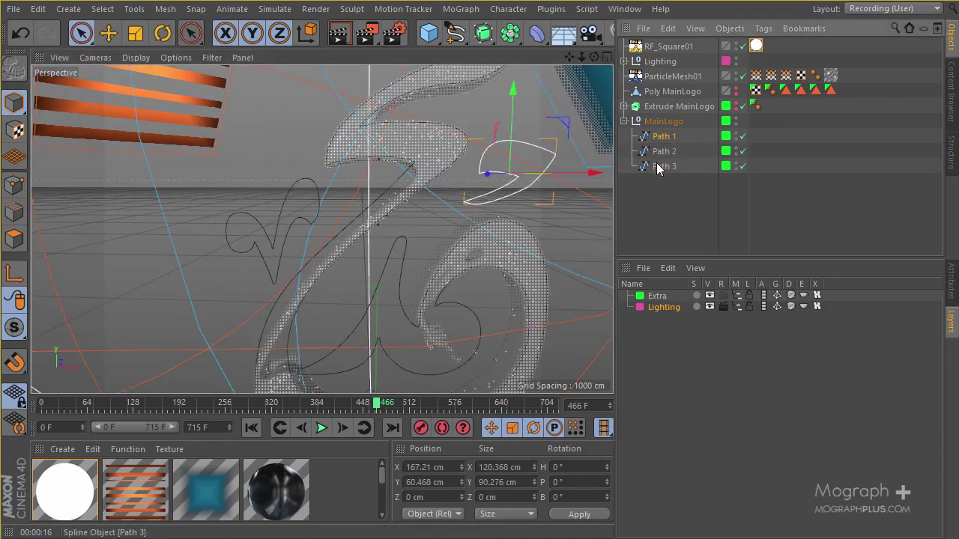
click(657, 167)
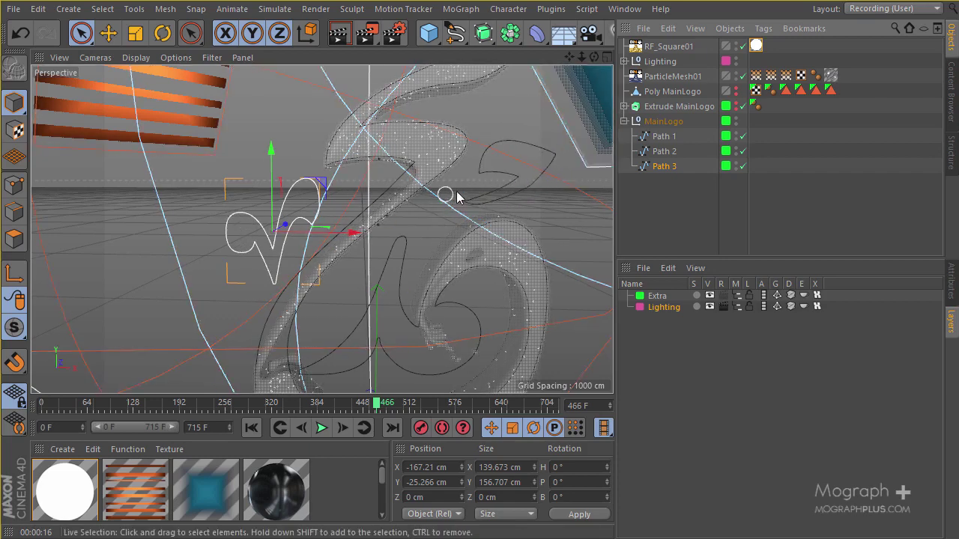
click(662, 152)
click(664, 138)
click(664, 152)
click(664, 166)
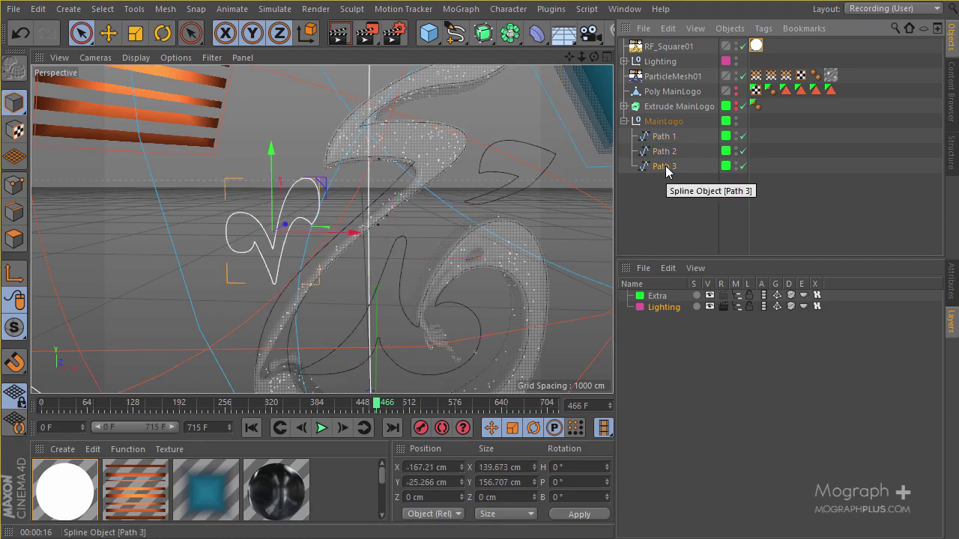
click(663, 137)
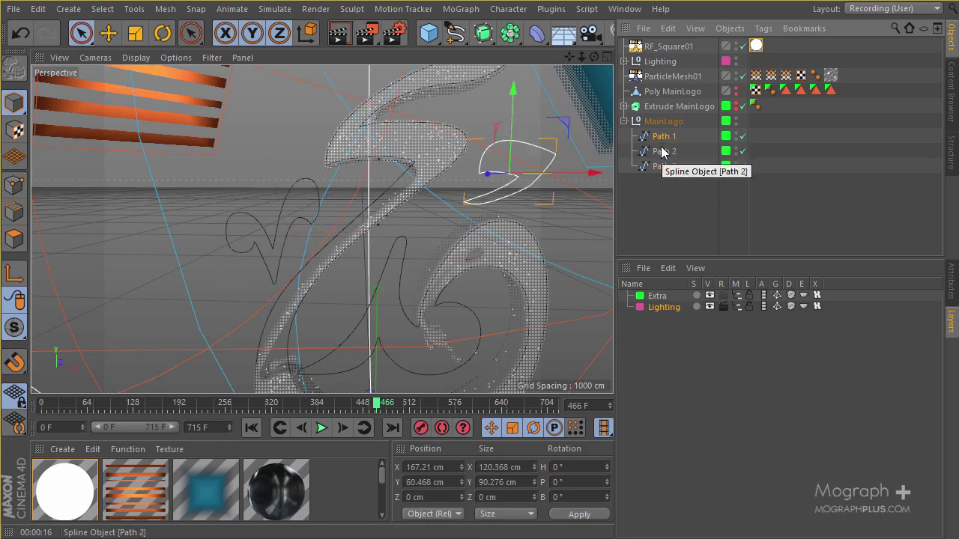